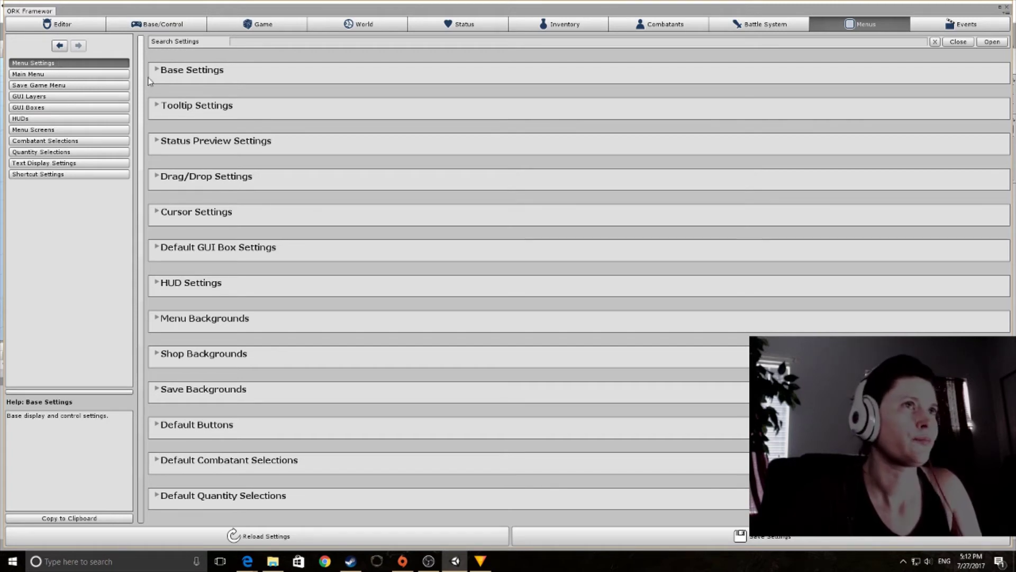
- Expand all menu settings and set the default GUI skins: BaseSkin as Base Skin and SelectSkin as Selected Choice
left_click(993, 42)
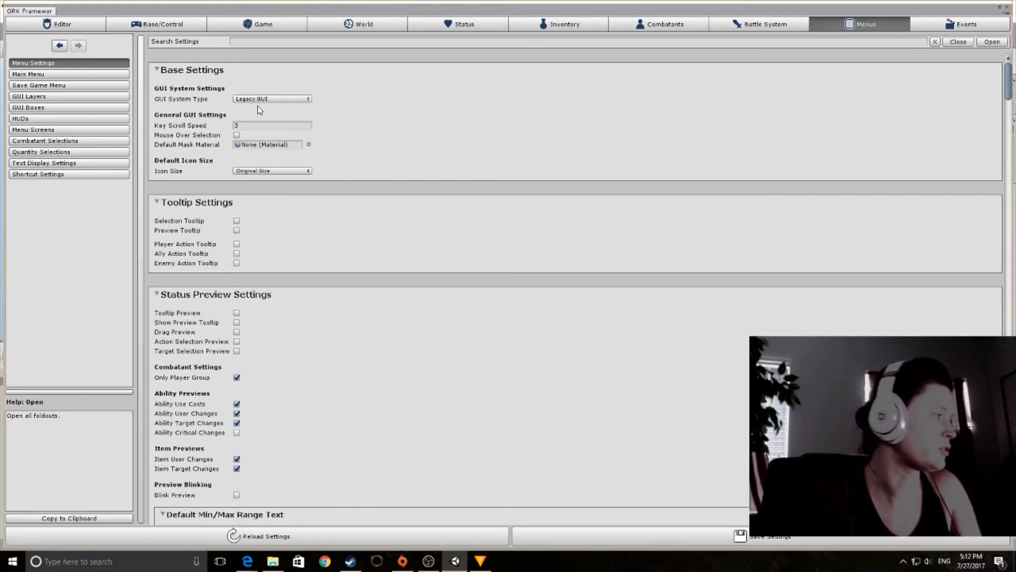
scroll(275, 289, "down", 10)
scroll(276, 289, "down", 12)
scroll(280, 290, "down", 12)
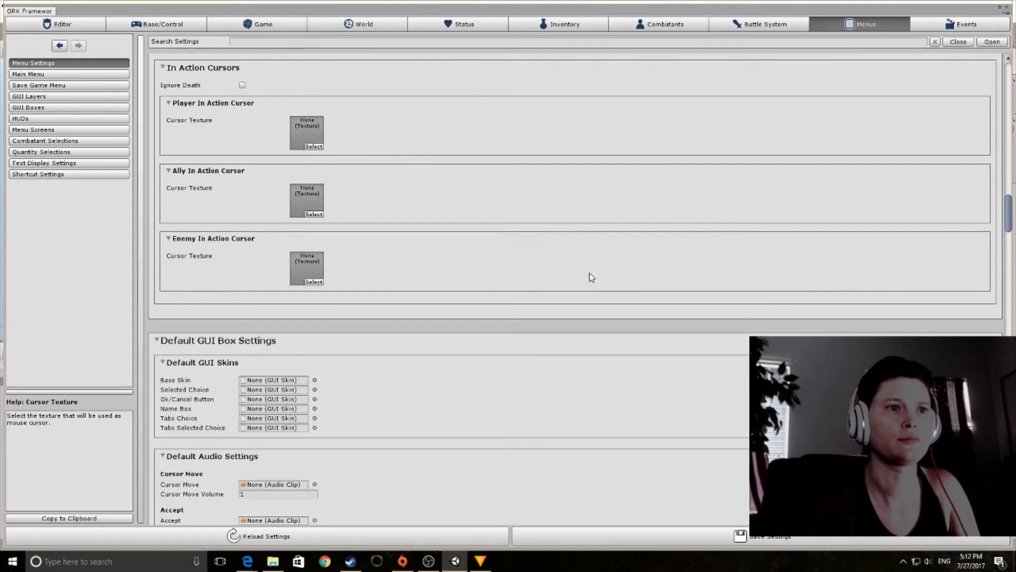
scroll(589, 280, "down", 3)
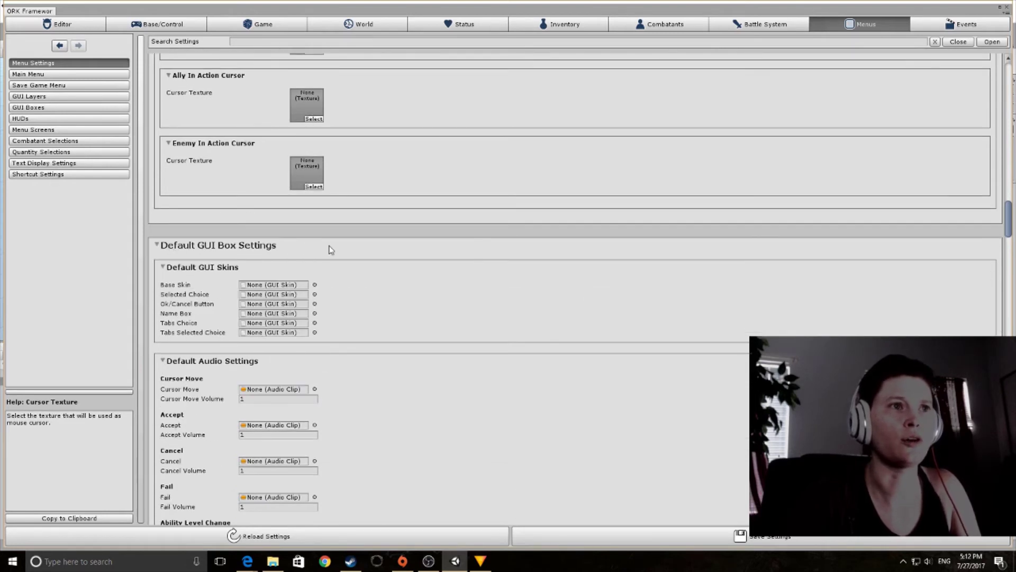
left_click(314, 285)
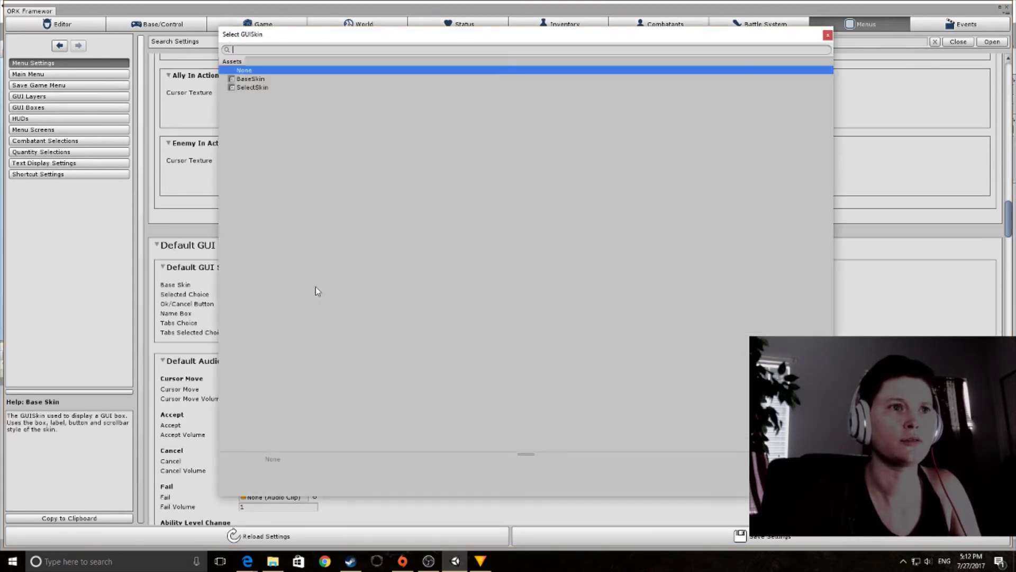
double_click(261, 81)
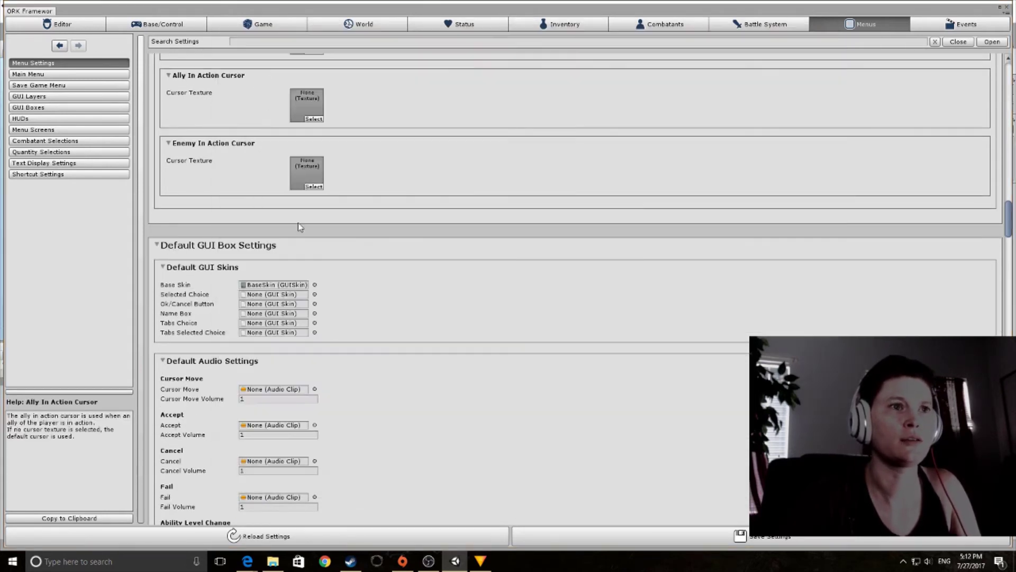
left_click(315, 294)
double_click(249, 88)
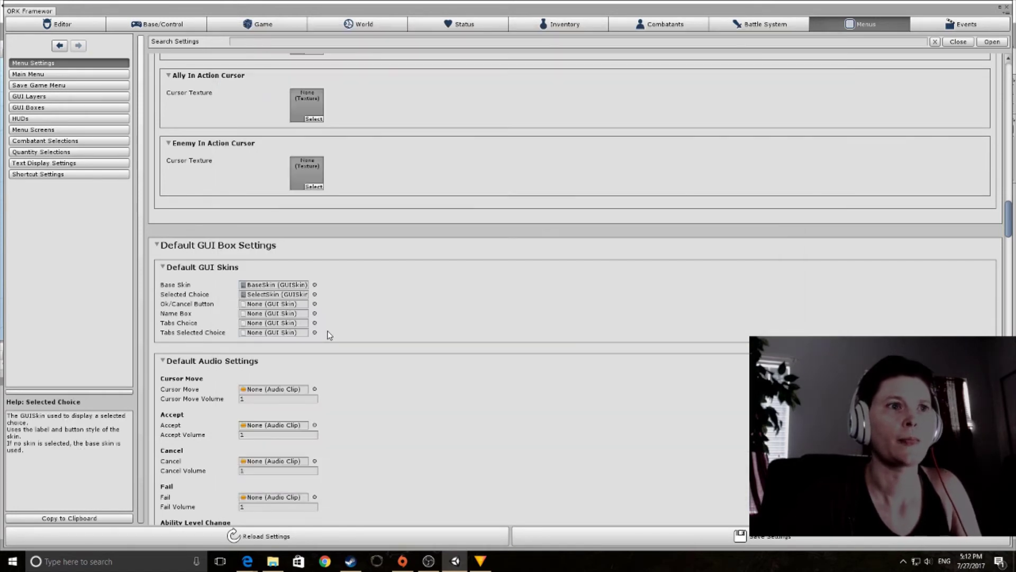
scroll(404, 376, "up", 15)
scroll(404, 375, "down", 7)
scroll(404, 376, "down", 9)
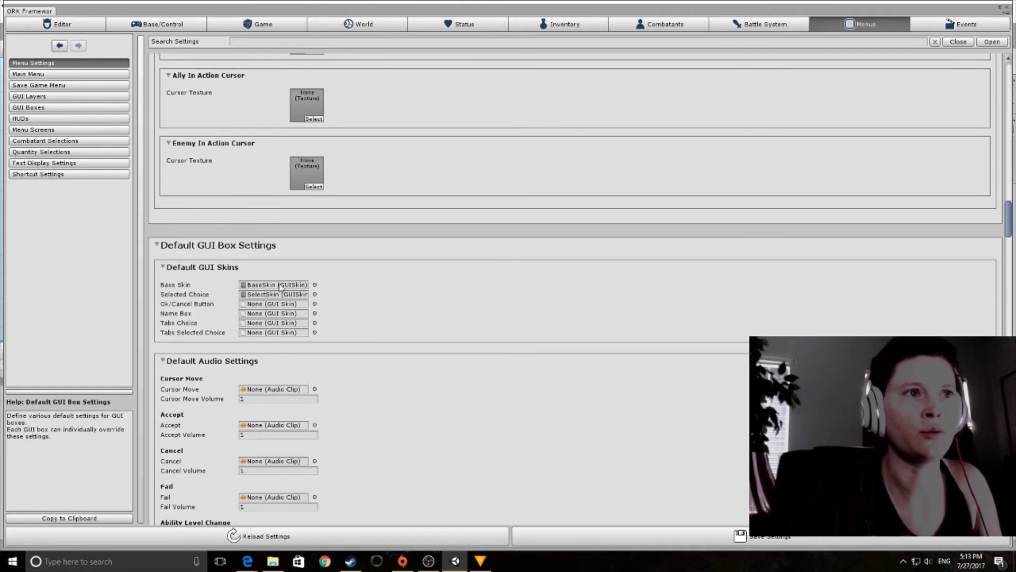
left_click(281, 286)
left_click(294, 294)
left_click(299, 286)
left_click(299, 293)
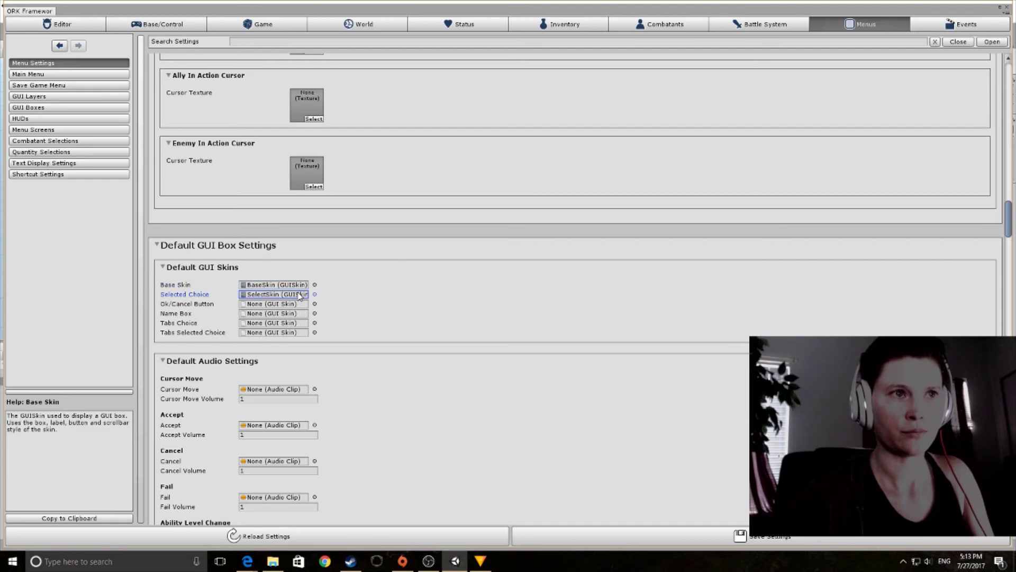
left_click(299, 286)
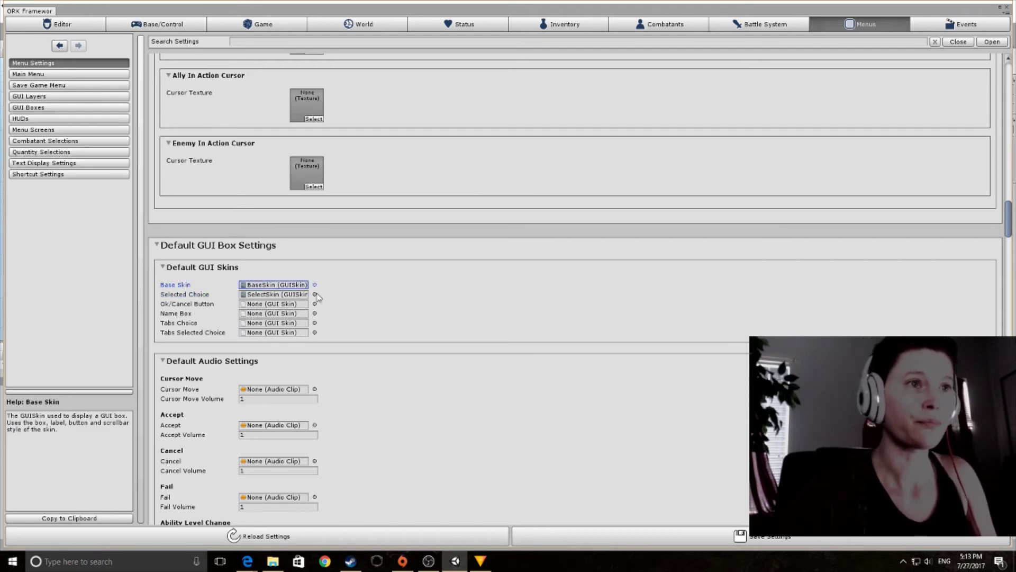
- In the default audio settings, assign cursor01 to Cursor Move and accept01 to Accept
scroll(349, 350, "down", 5)
scroll(347, 349, "down", 1)
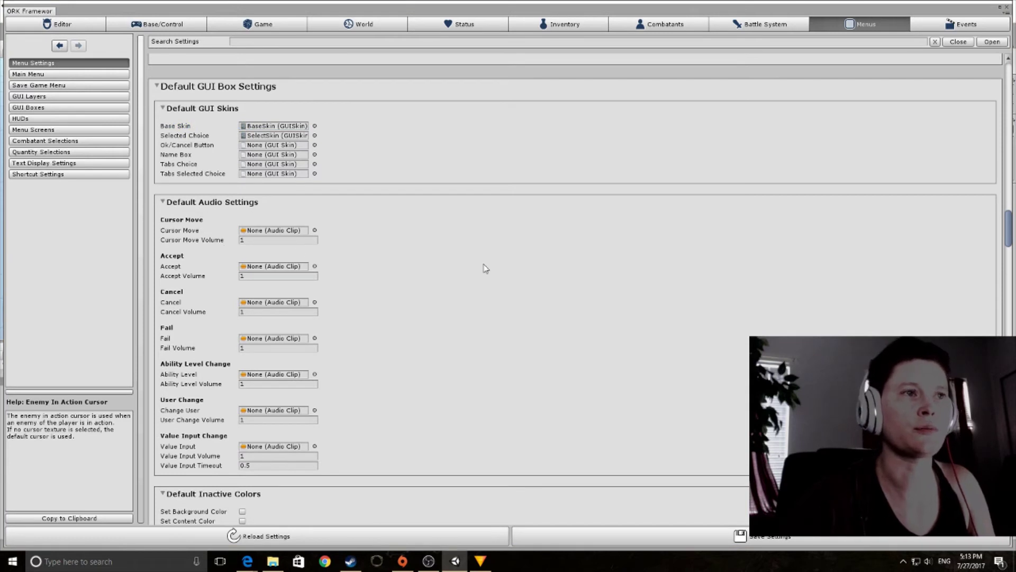
left_click(315, 231)
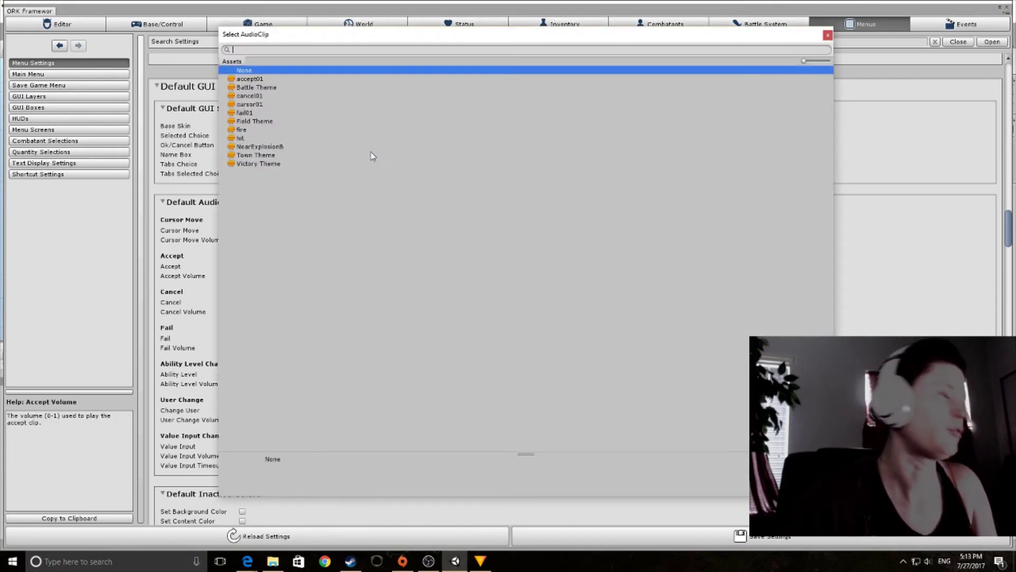
double_click(265, 103)
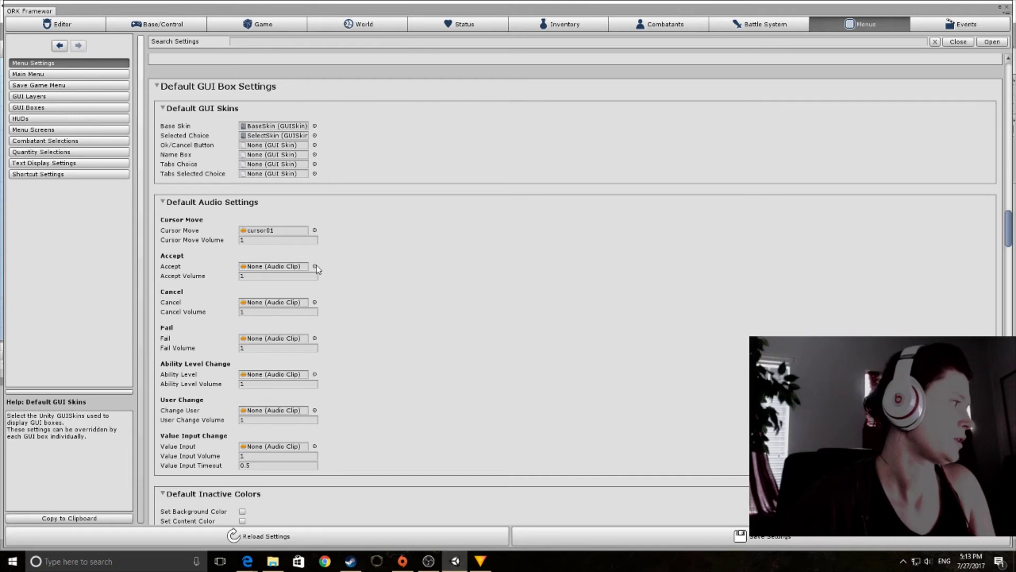
left_click(315, 267)
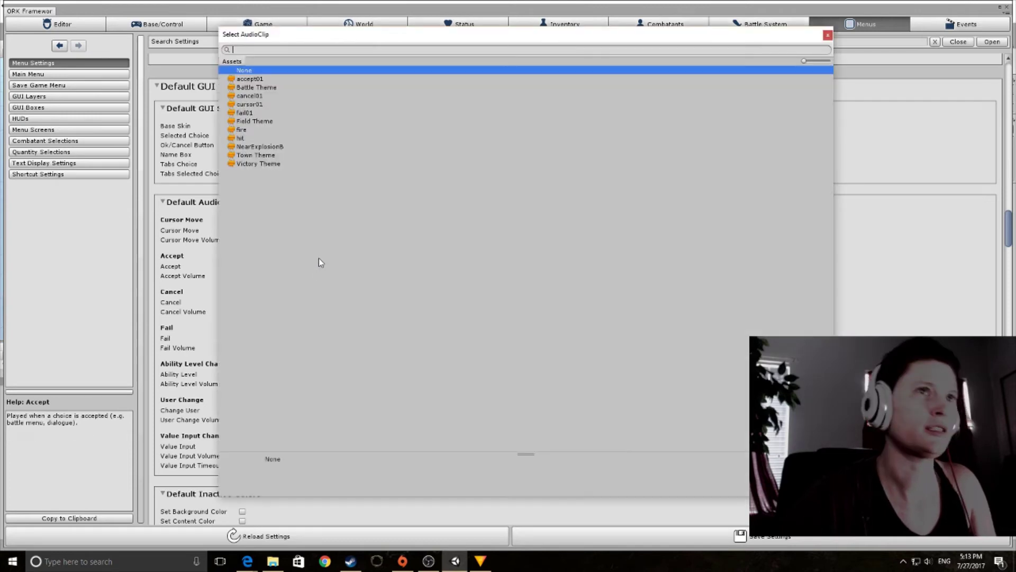
double_click(252, 79)
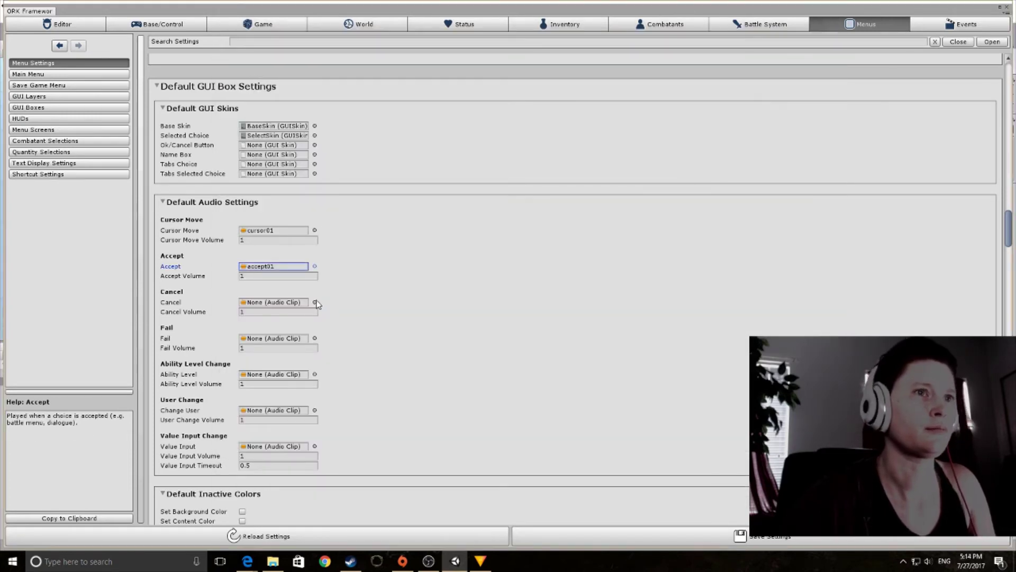
- Assign the cancel01 clip to Cancel and the fail01 clip to Fail in the default audio settings
left_click(315, 302)
double_click(249, 96)
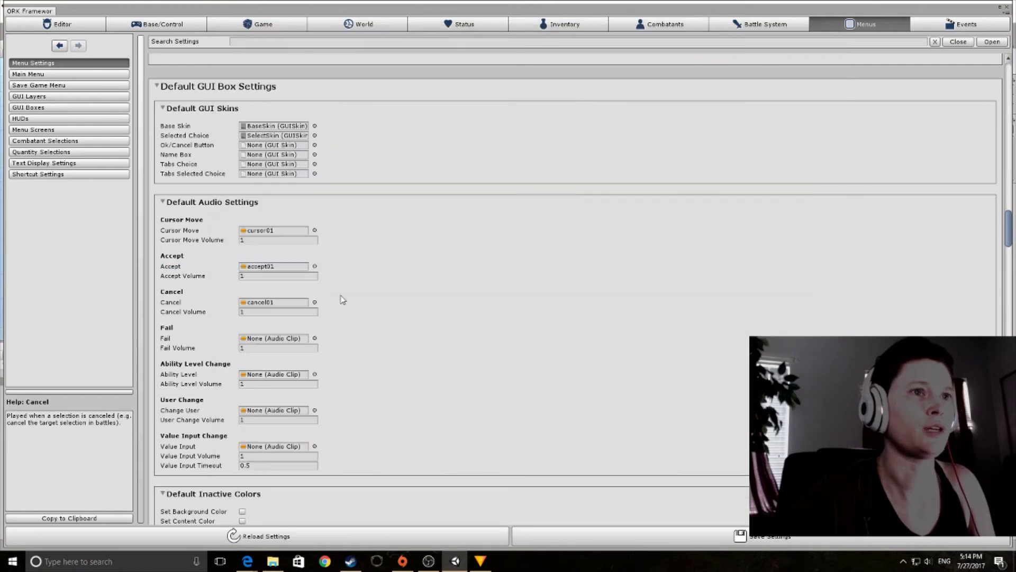
left_click(315, 339)
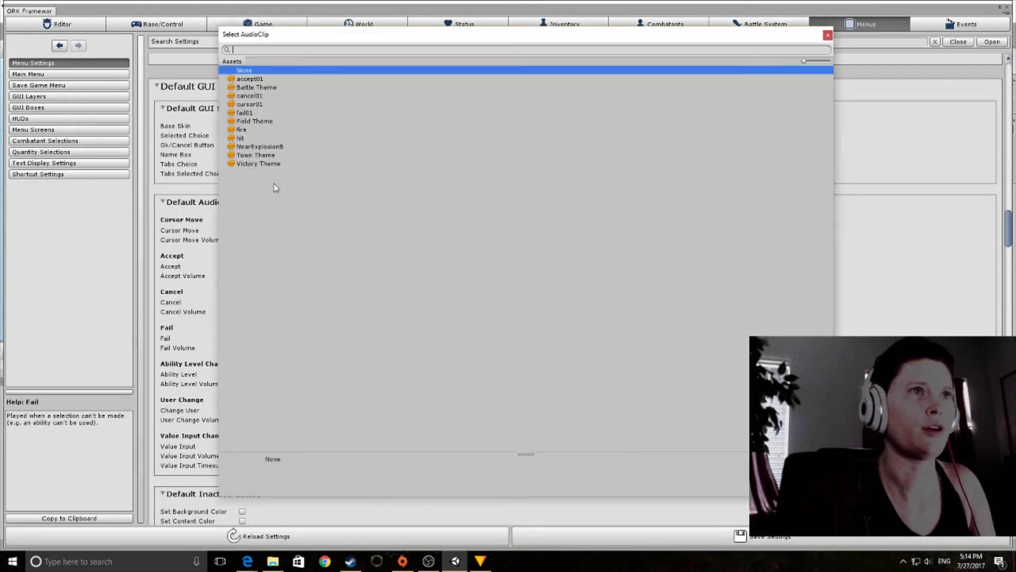
left_click(242, 113)
double_click(241, 113)
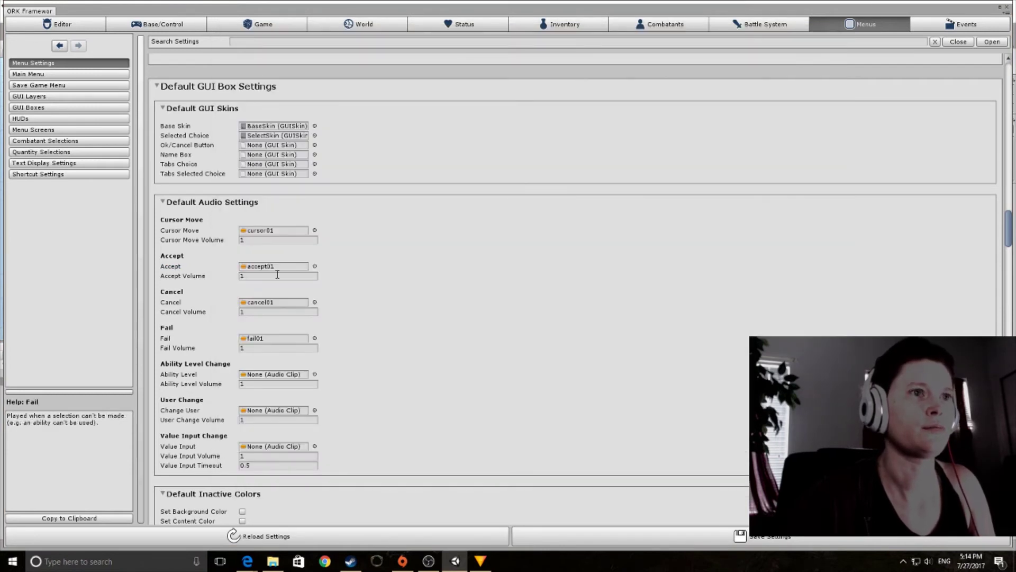
- Assign cursor01 as the Ability Level clip and accept01 as the Change User clip
left_click(315, 374)
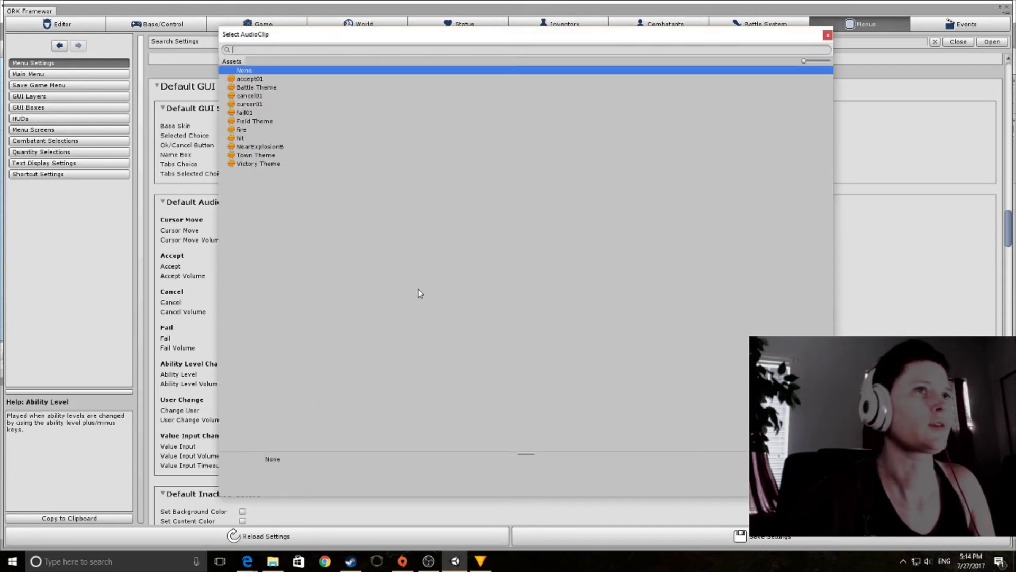
double_click(254, 103)
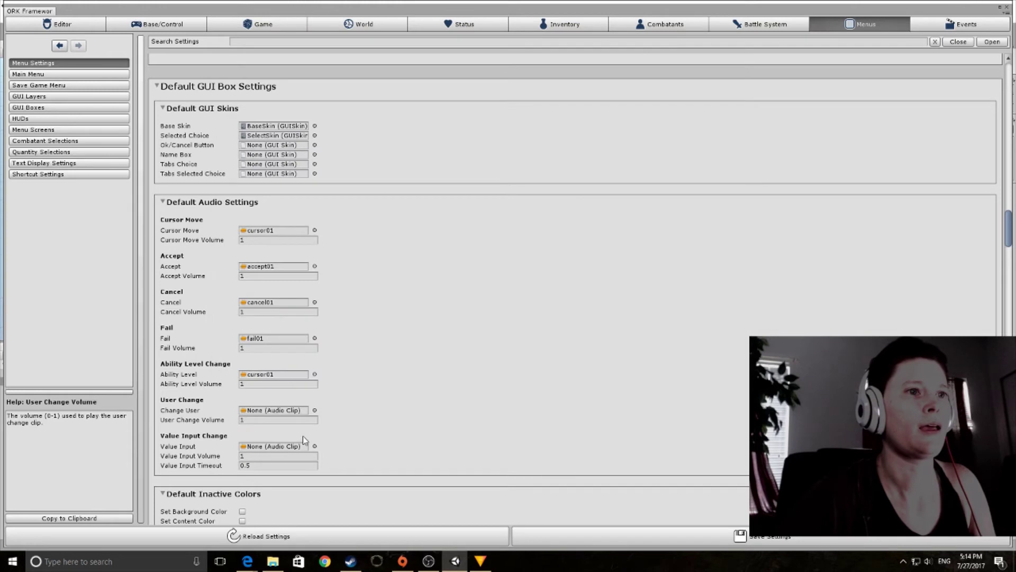
left_click(314, 411)
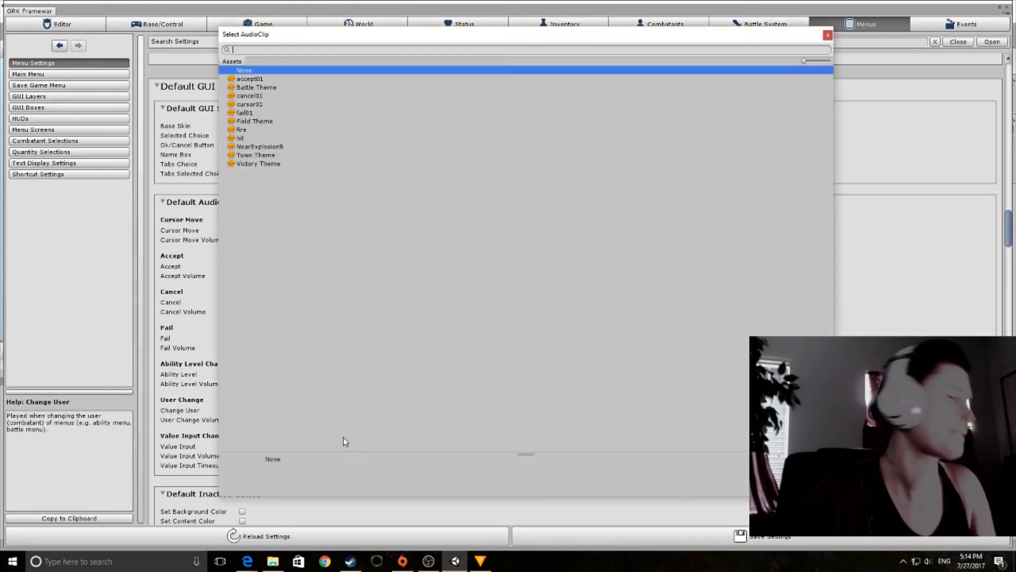
double_click(268, 85)
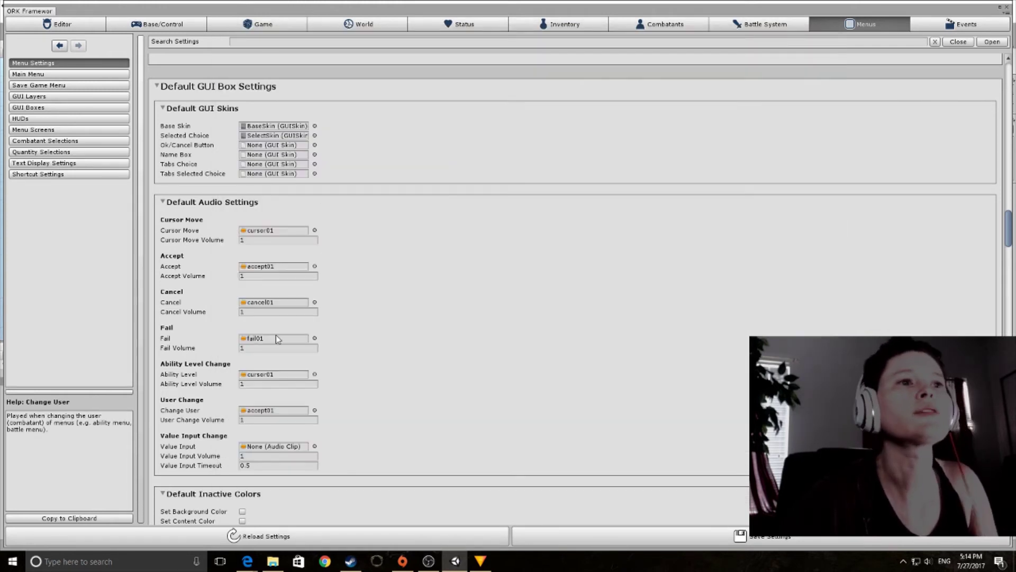
- In the GUI Boxes settings, rename the Default Position box to "Main Menu GUIbox"
scroll(308, 378, "down", 4)
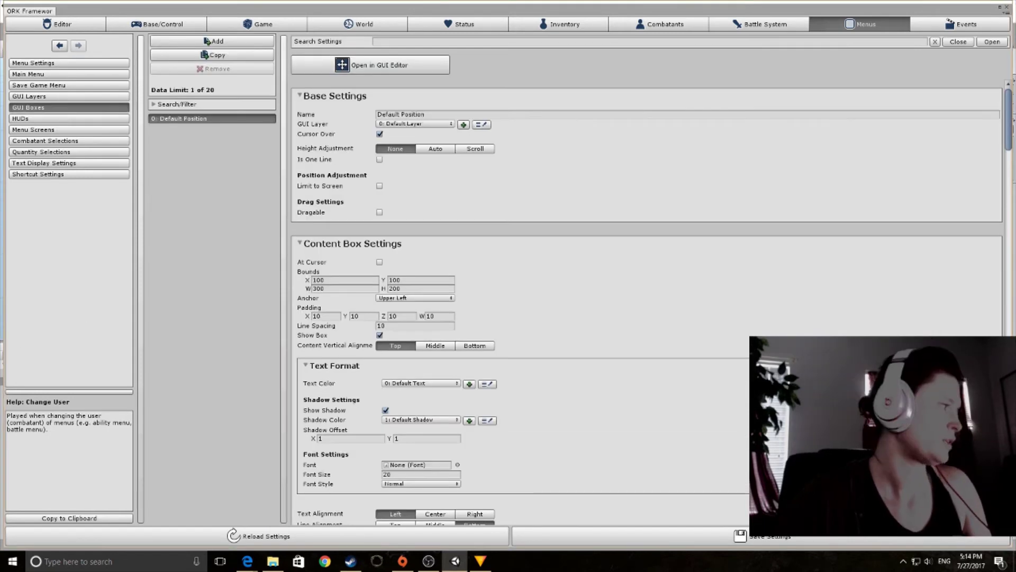
left_click(438, 114)
type("Main Menu ")
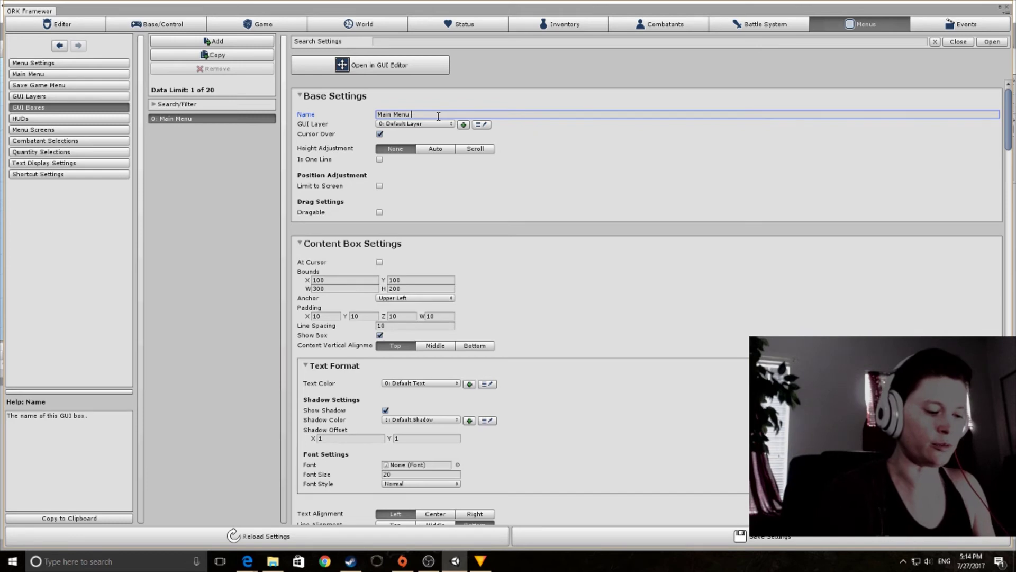
type("GUIbox")
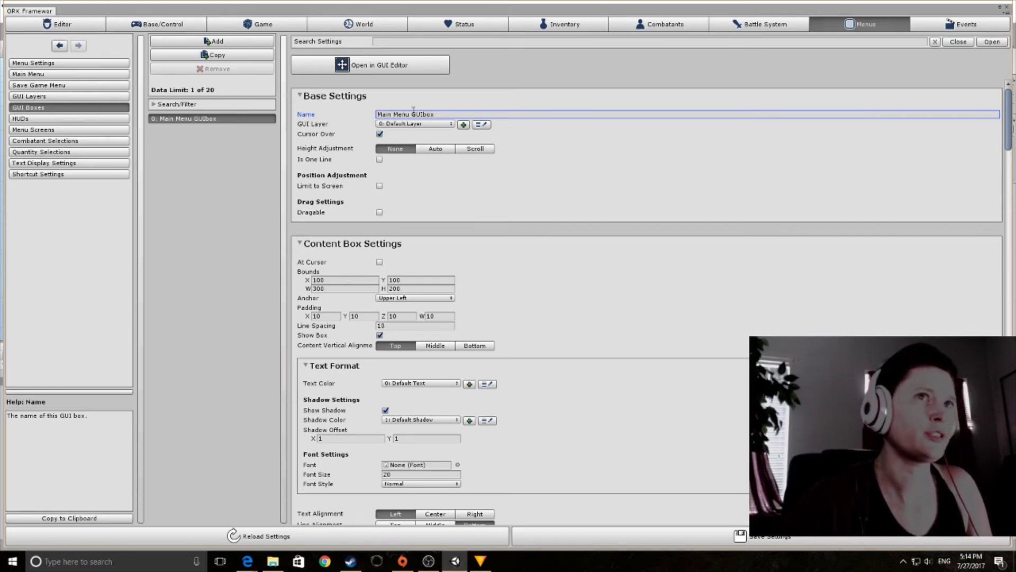
left_click_drag(413, 114, 376, 114)
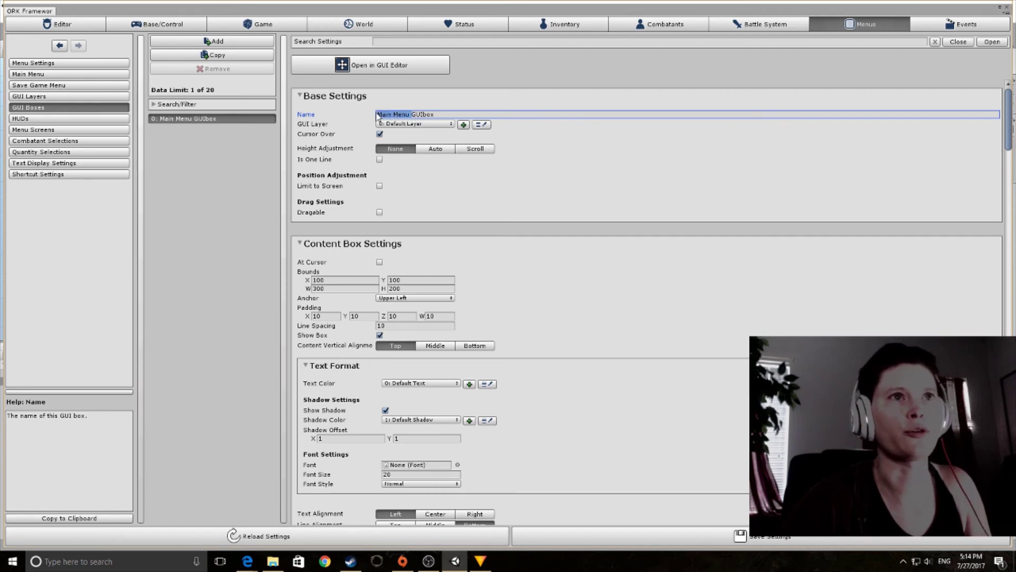
left_click(448, 113)
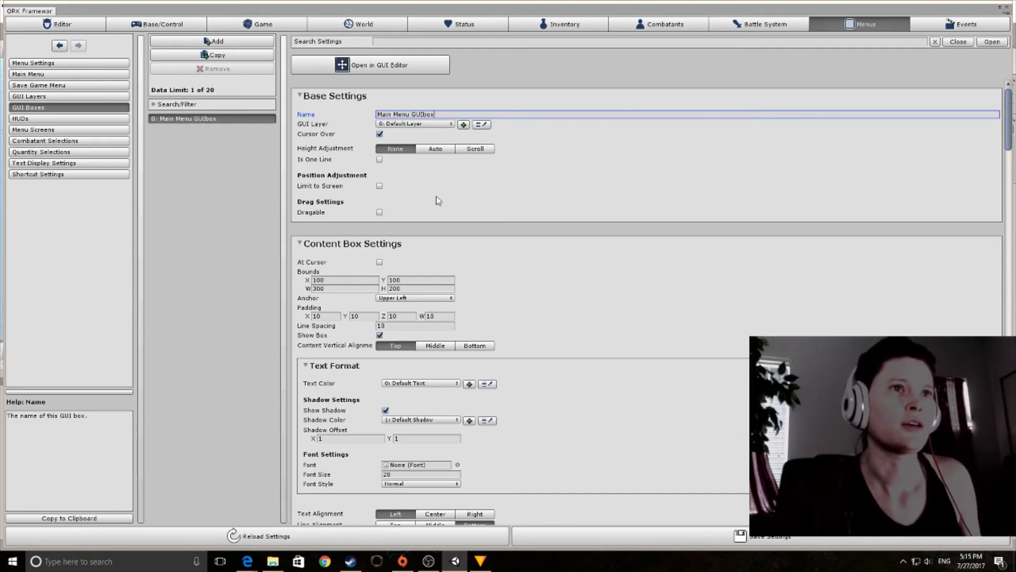
- Enable Limit to Screen for the Main Menu GUIbox and set its Height Adjustment to Auto
left_click(380, 186)
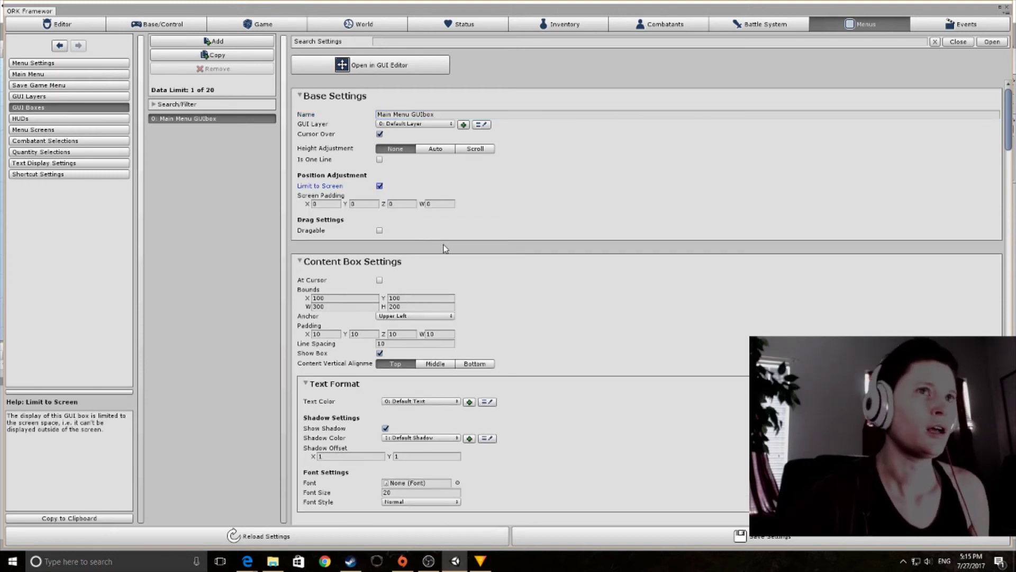
left_click(435, 149)
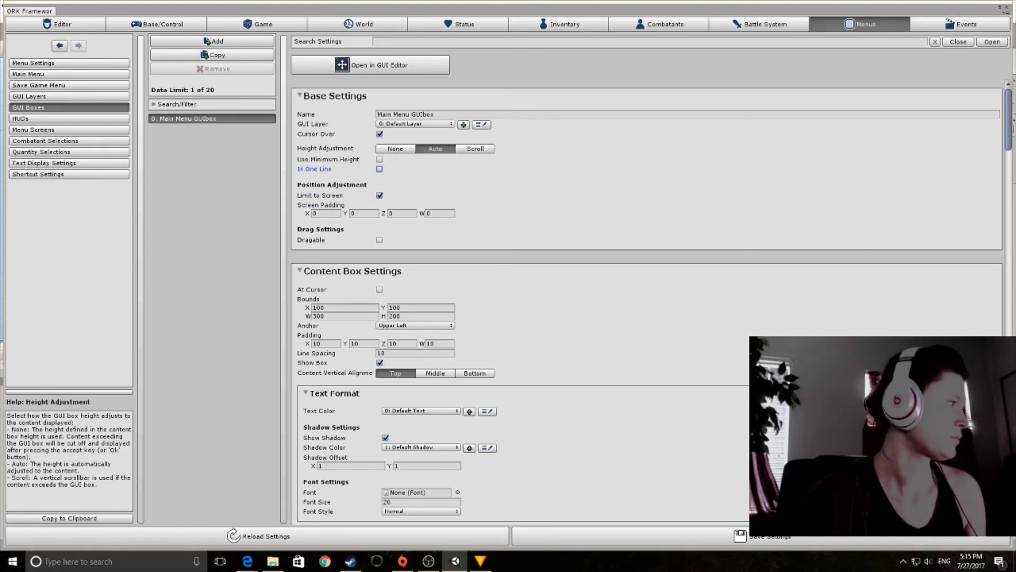
- Set the content box bounds to X 640, Y 400, W 200 and H 200
scroll(353, 360, "down", 3)
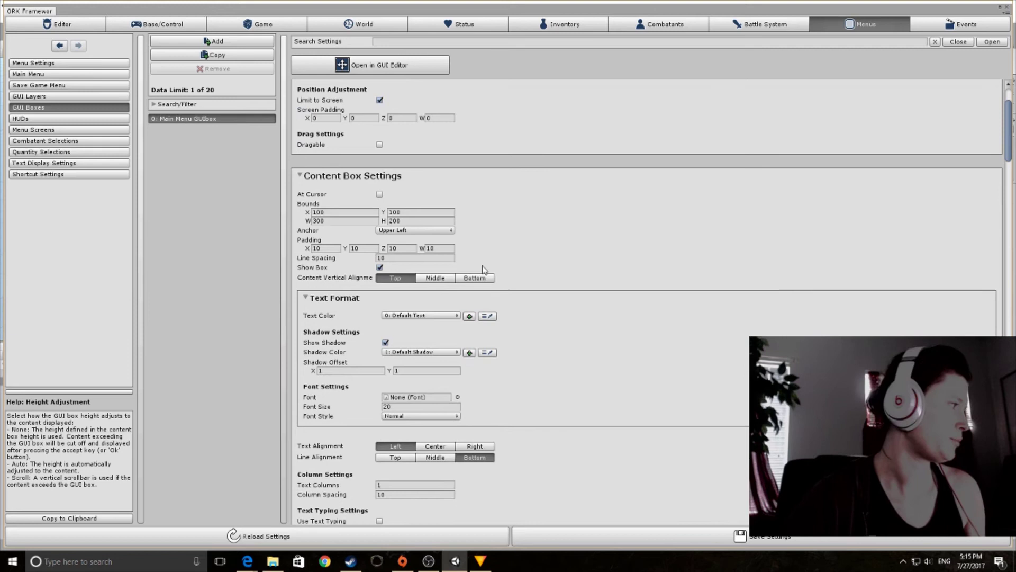
left_click(352, 211)
type("040")
left_click(409, 211)
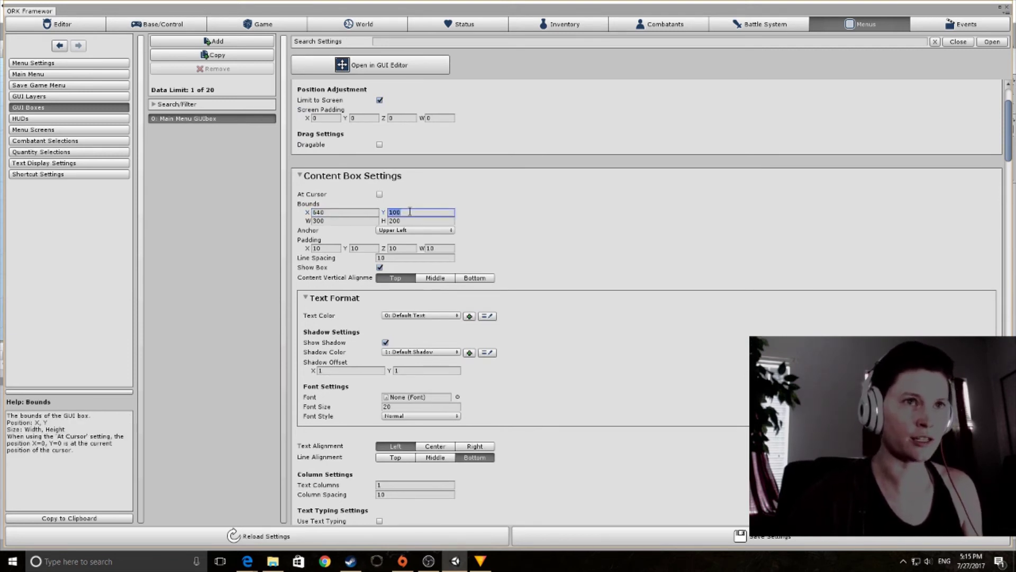
type("4")
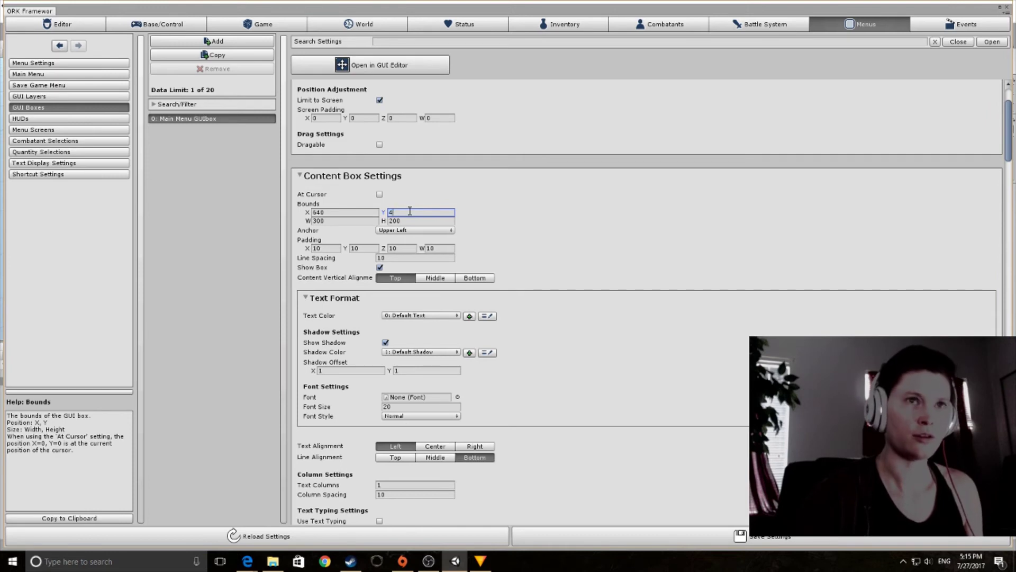
left_click(352, 221)
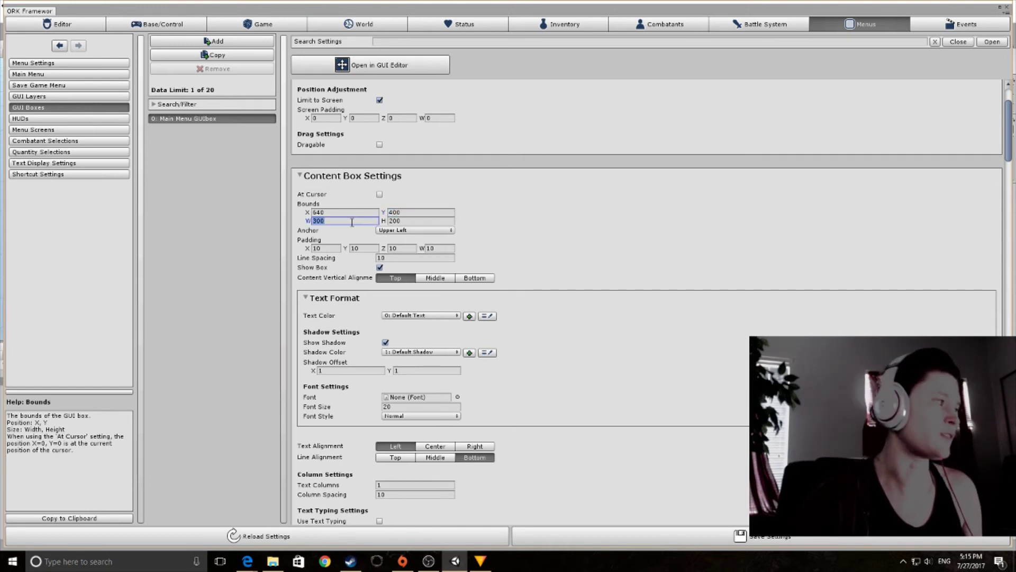
type("20")
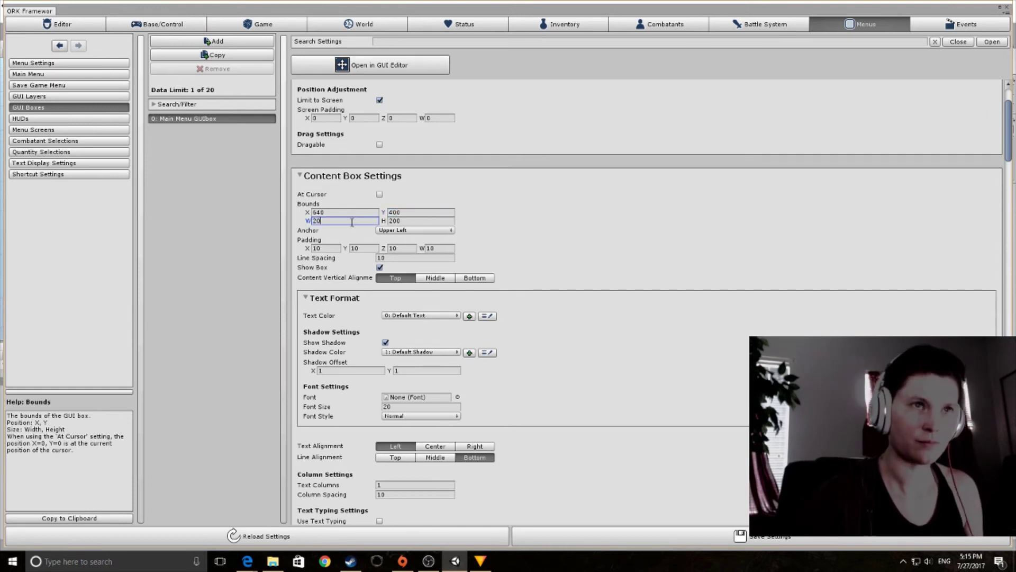
left_click(405, 222)
type("200")
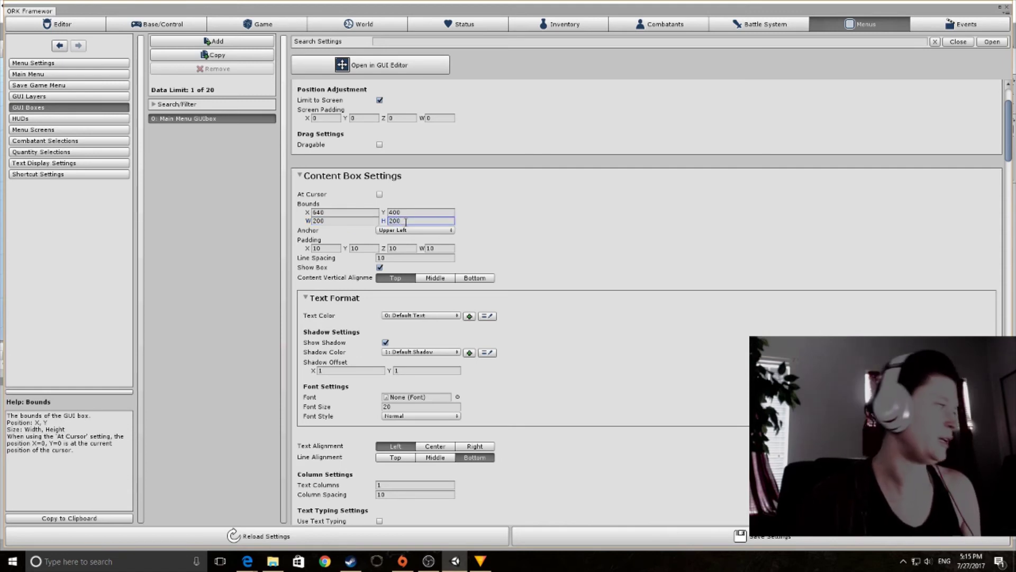
- Set the content box anchor of the Main Menu GUIbox to Middle Center
left_click(422, 231)
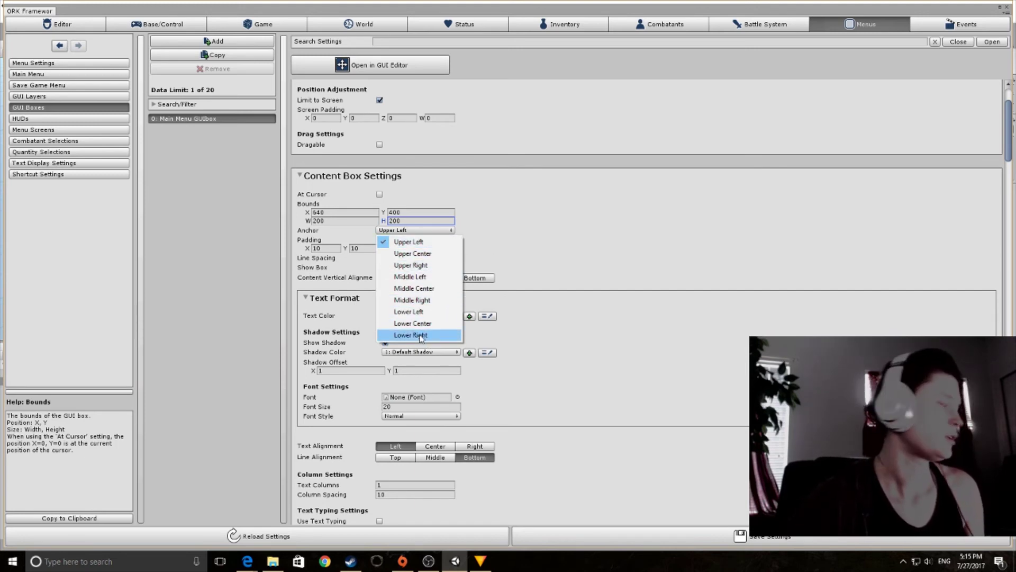
left_click(424, 288)
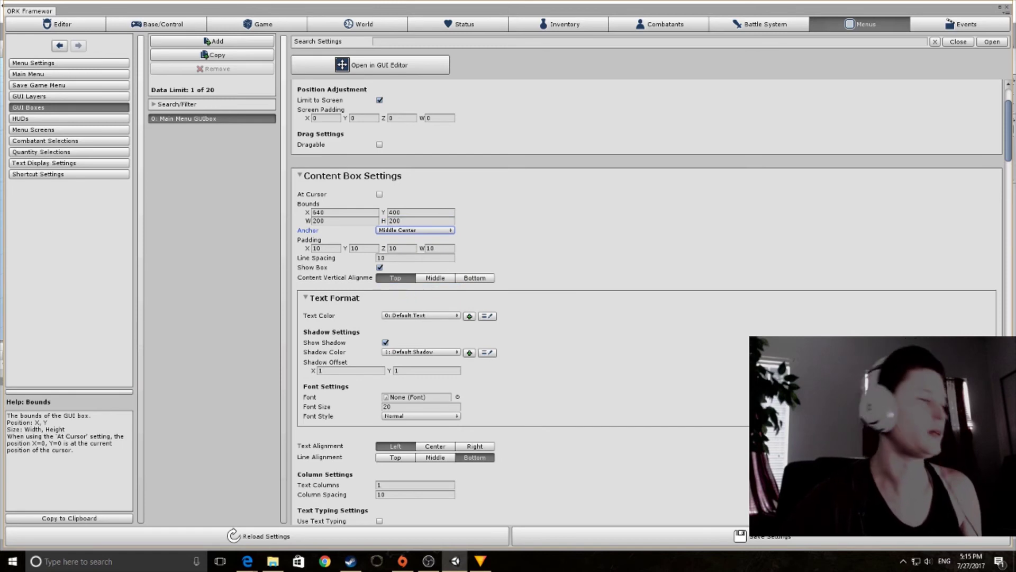
scroll(379, 158, "up", 3)
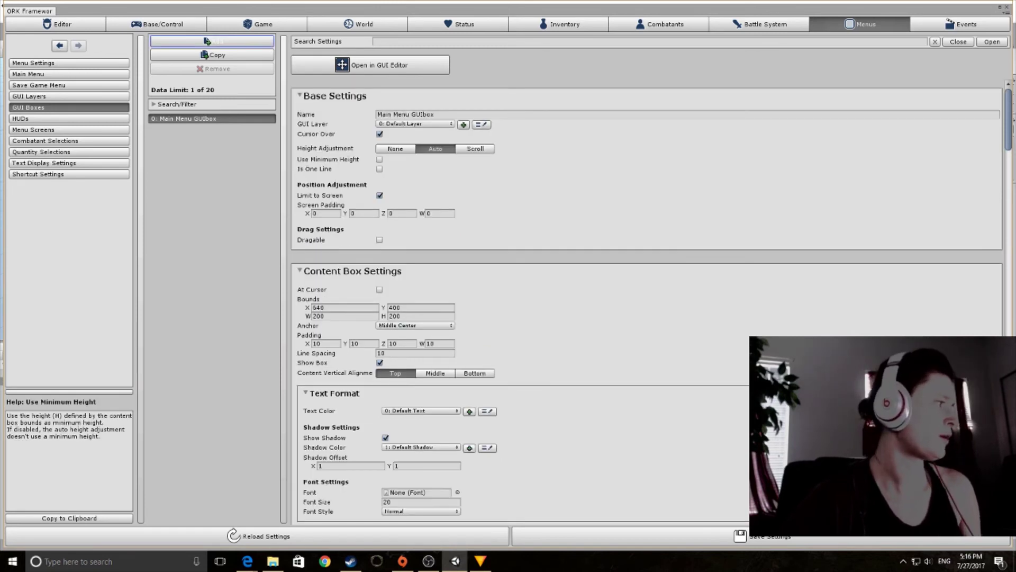
- Collapse all sections on the Main Menu, Menu Settings and GUI Boxes pages
left_click(58, 75)
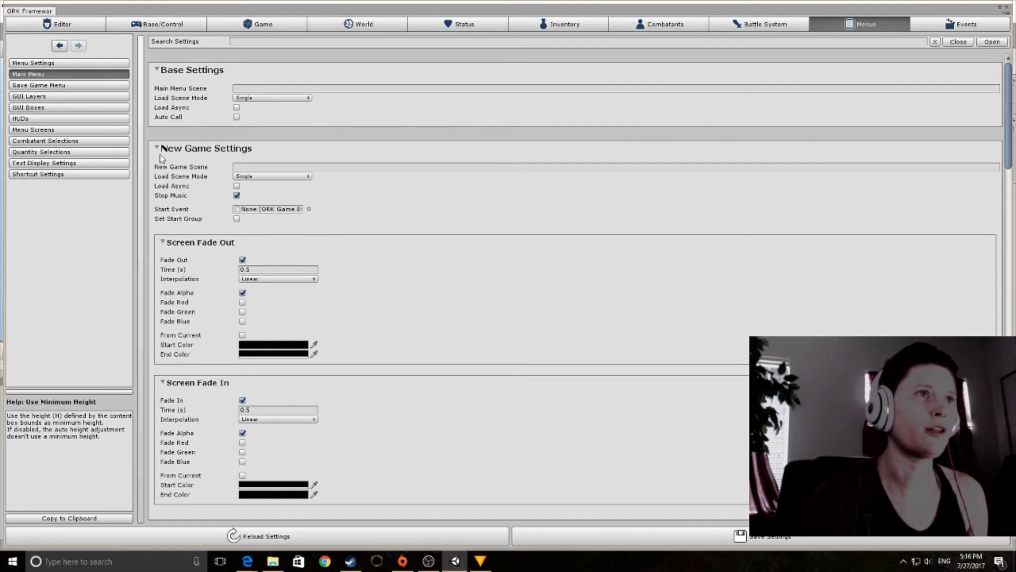
left_click(958, 42)
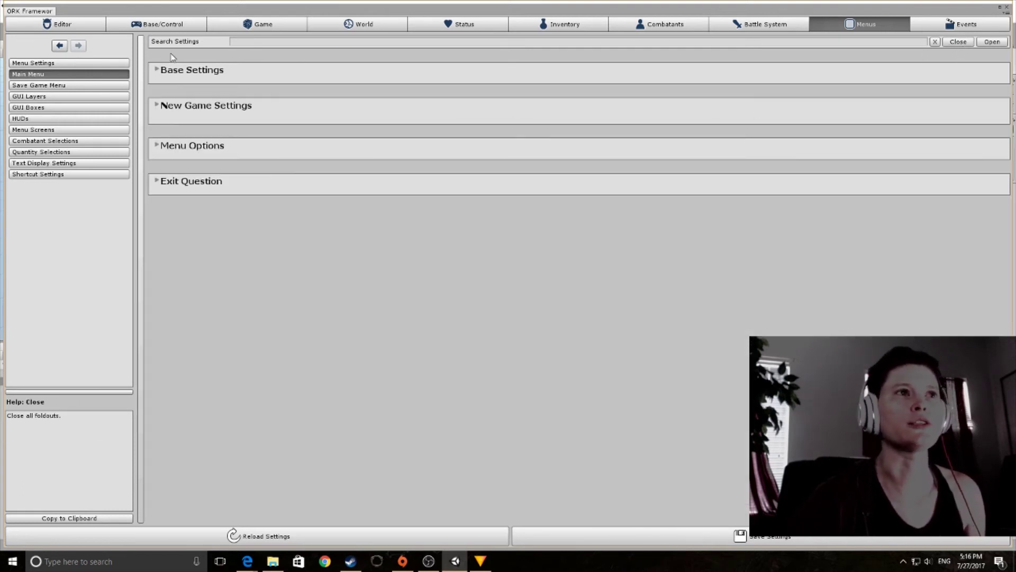
left_click(39, 63)
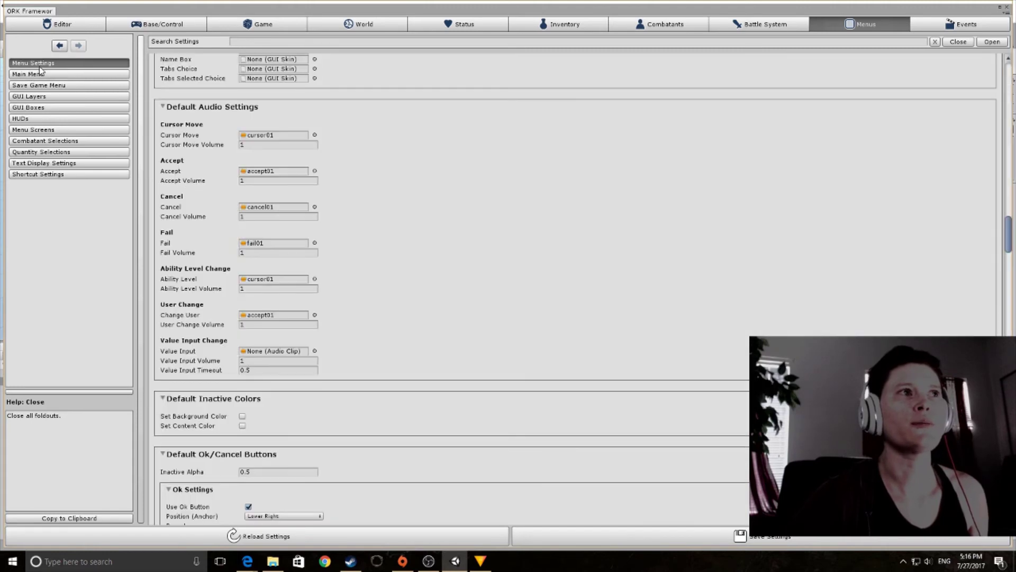
left_click(958, 45)
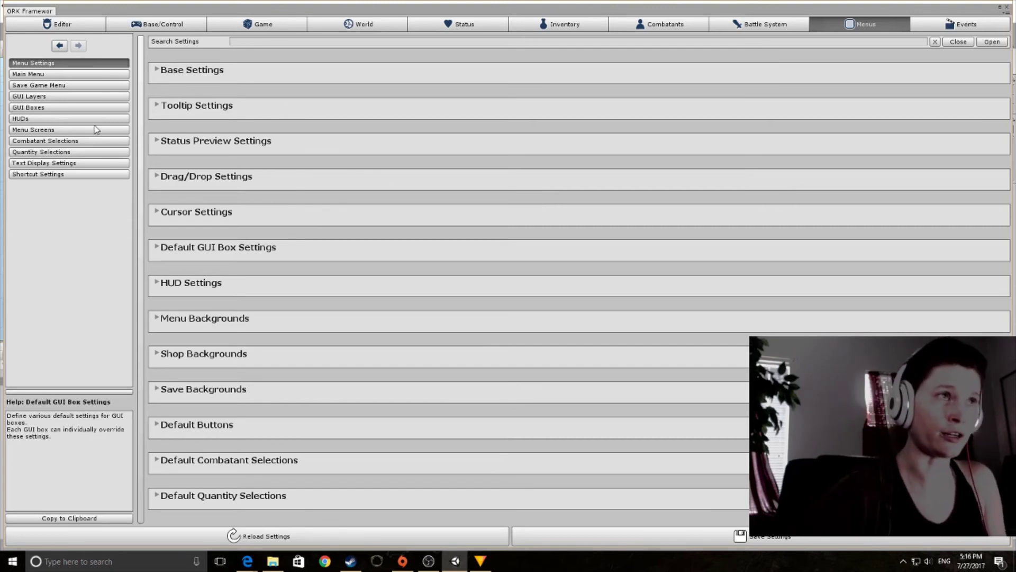
left_click(57, 108)
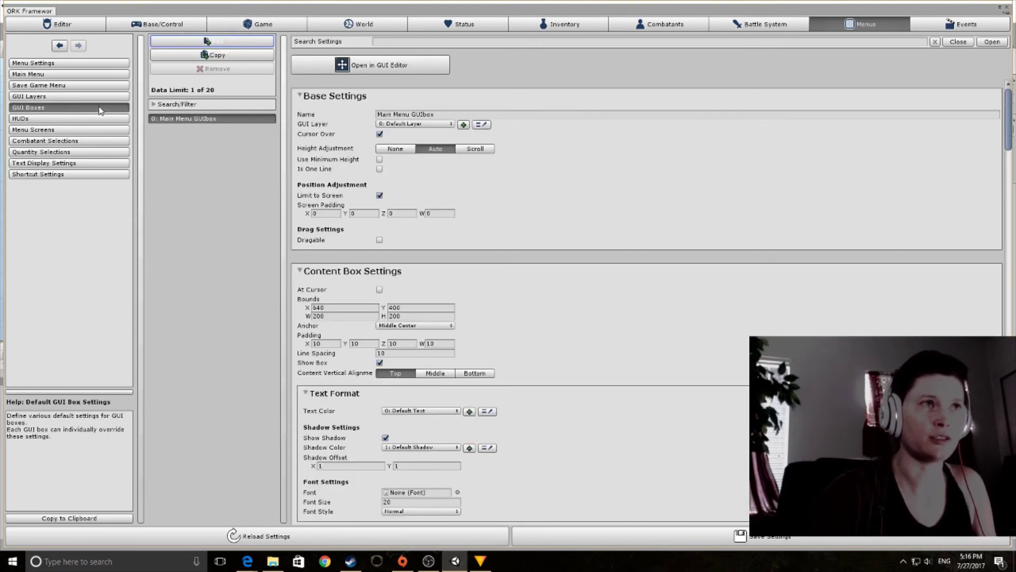
left_click(957, 43)
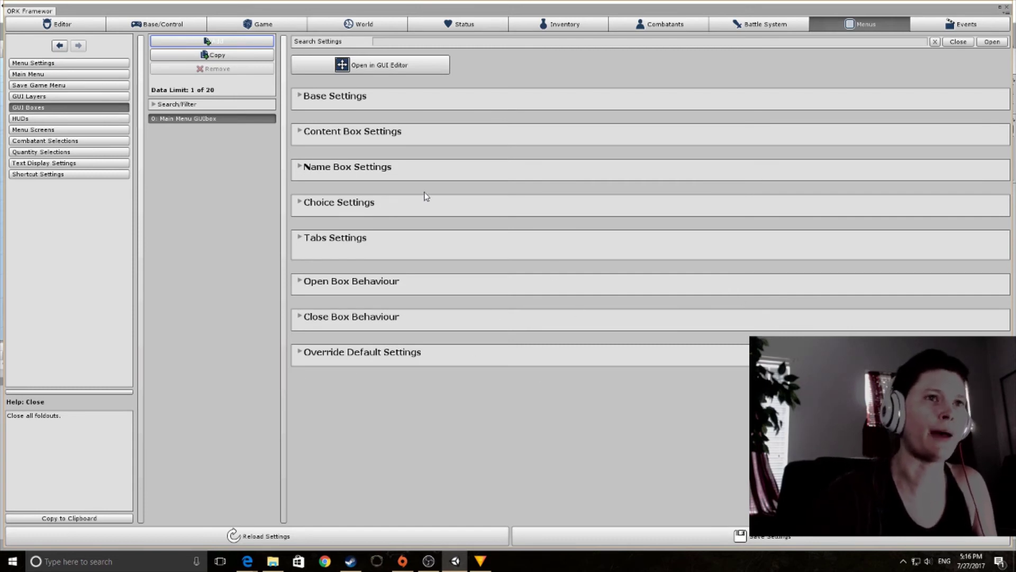
- Look through the Main Menu settings down to Menu Options, and collapse all of the page's sections
left_click(34, 74)
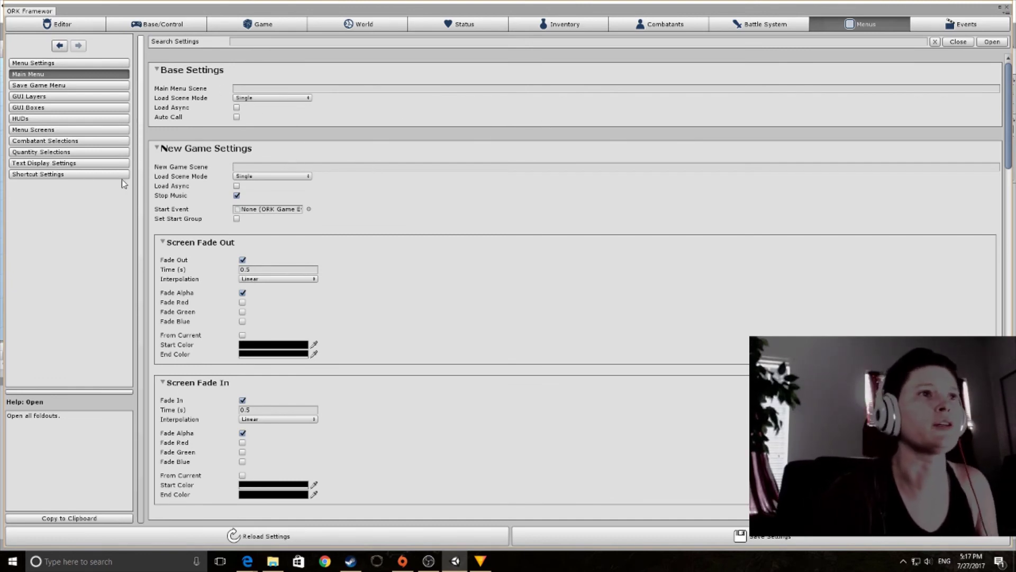
mouse_move(378, 170)
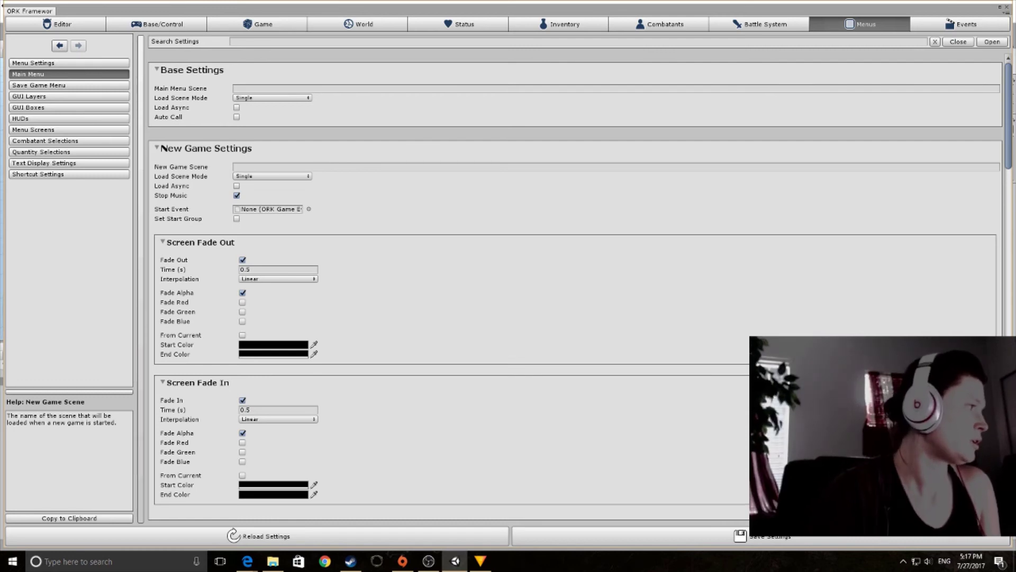
scroll(195, 344, "down", 8)
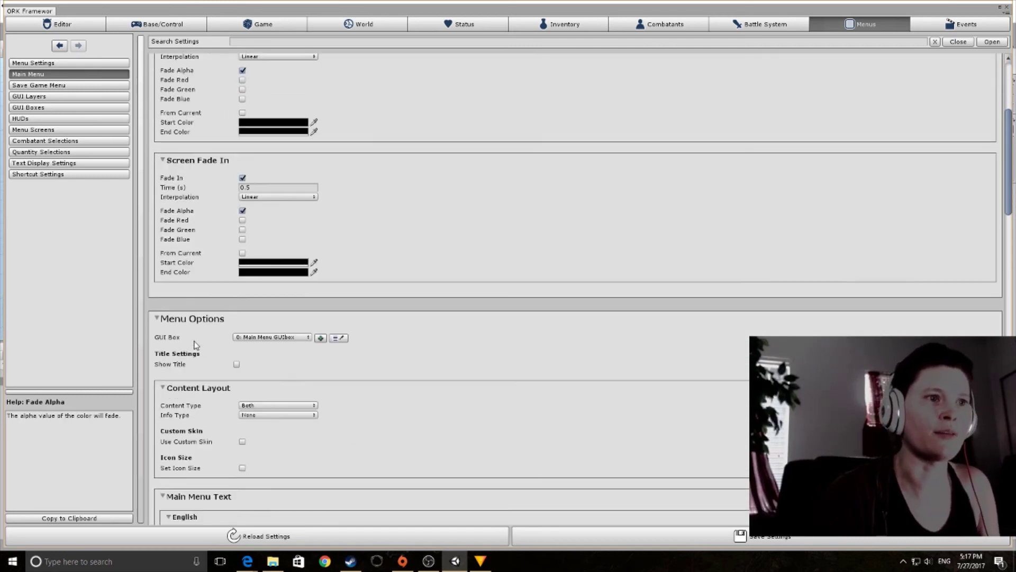
scroll(196, 346, "up", 8)
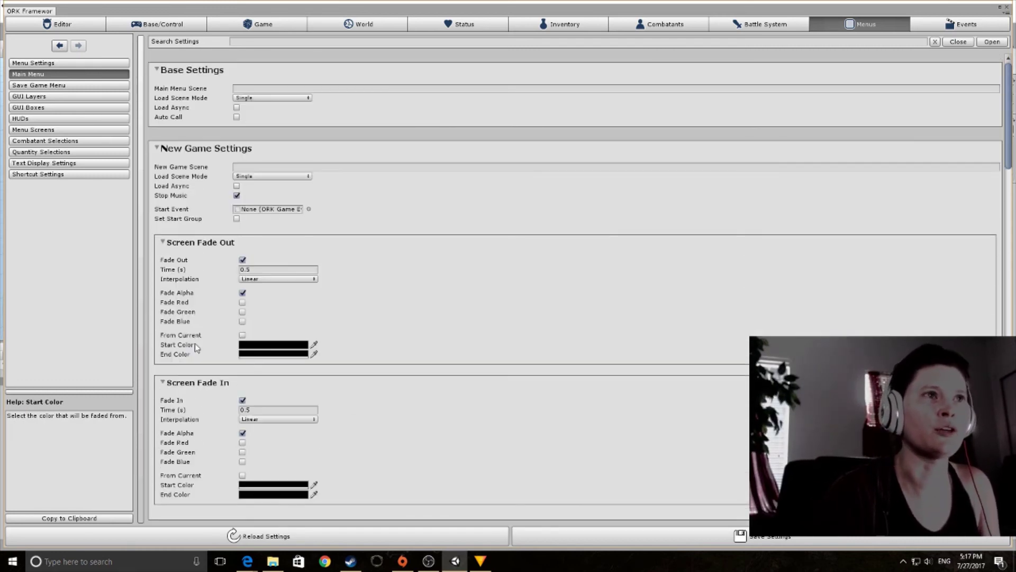
left_click(955, 45)
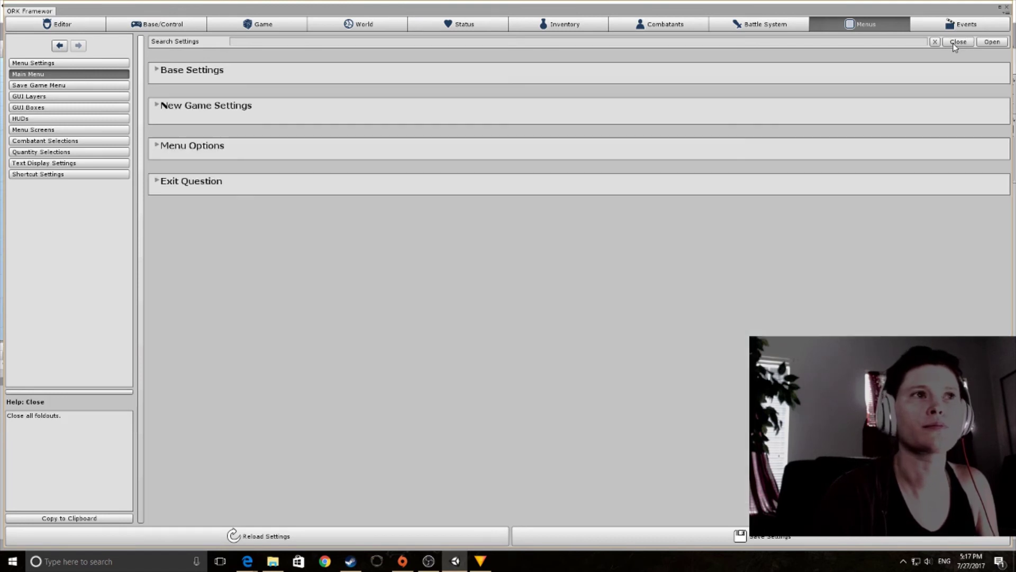
- Expand and review the Exit Question, Menu Options, New Game Settings and Base Settings sections of the Main Menu
left_click(157, 182)
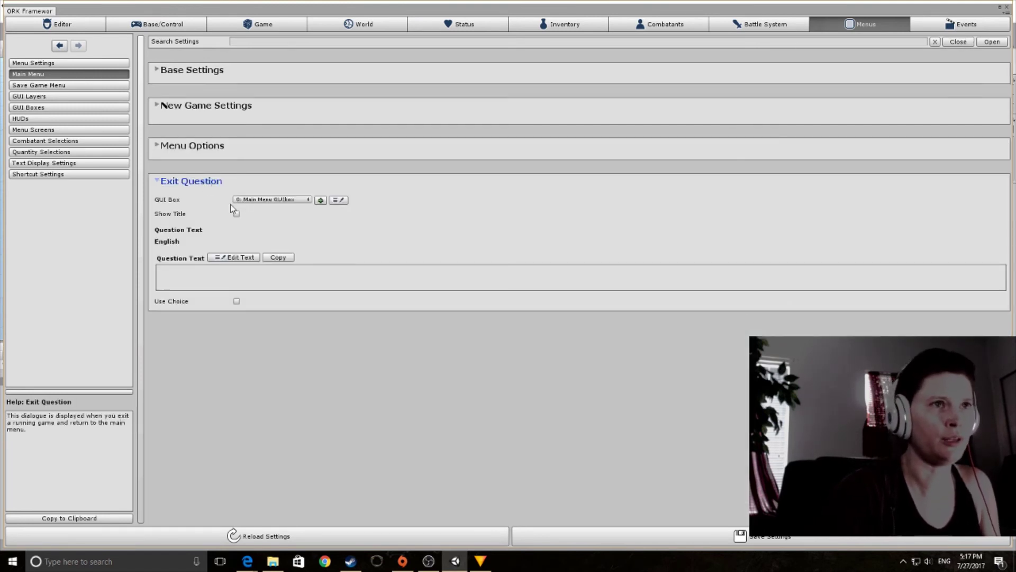
left_click(156, 147)
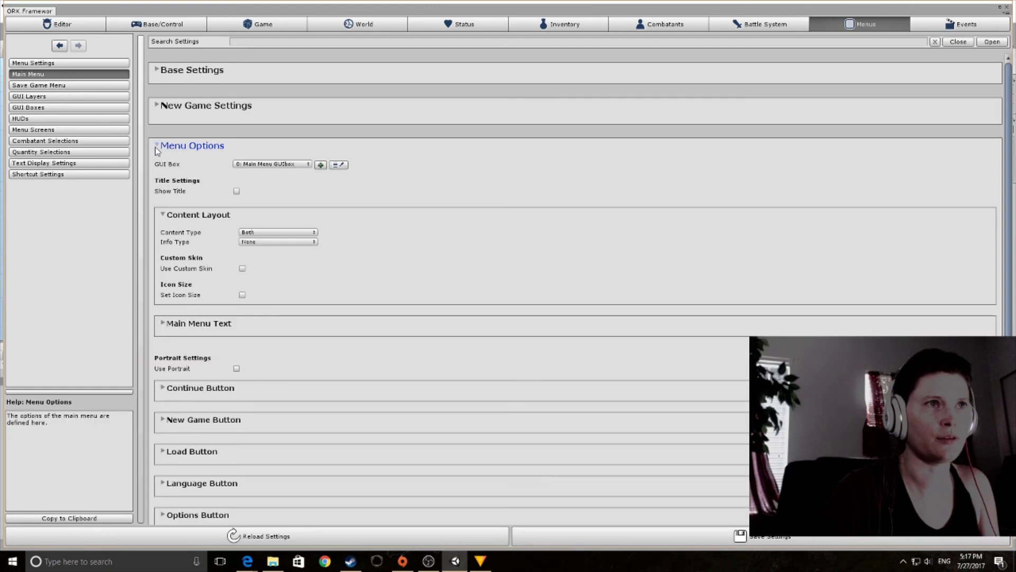
left_click(157, 107)
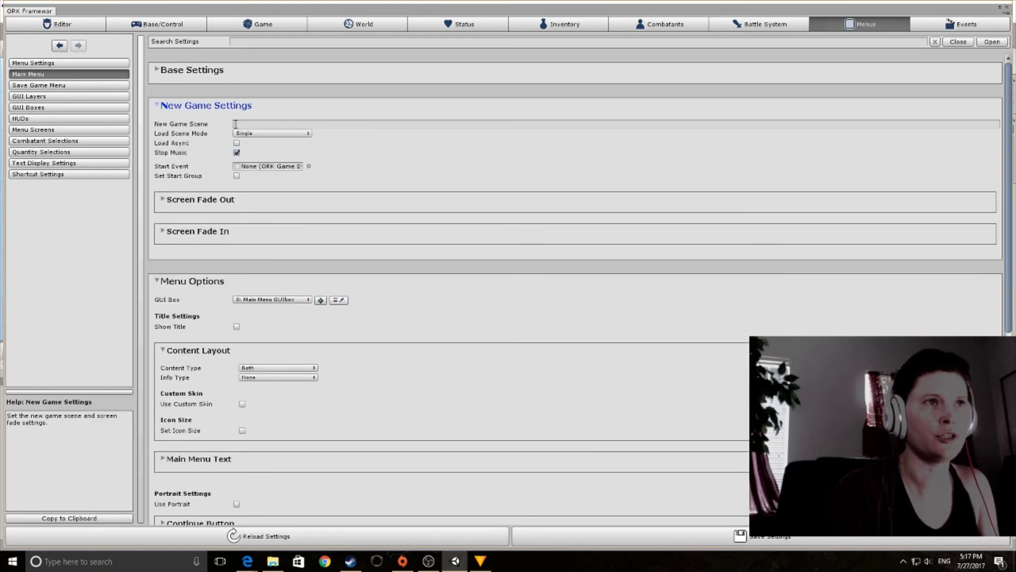
left_click(158, 70)
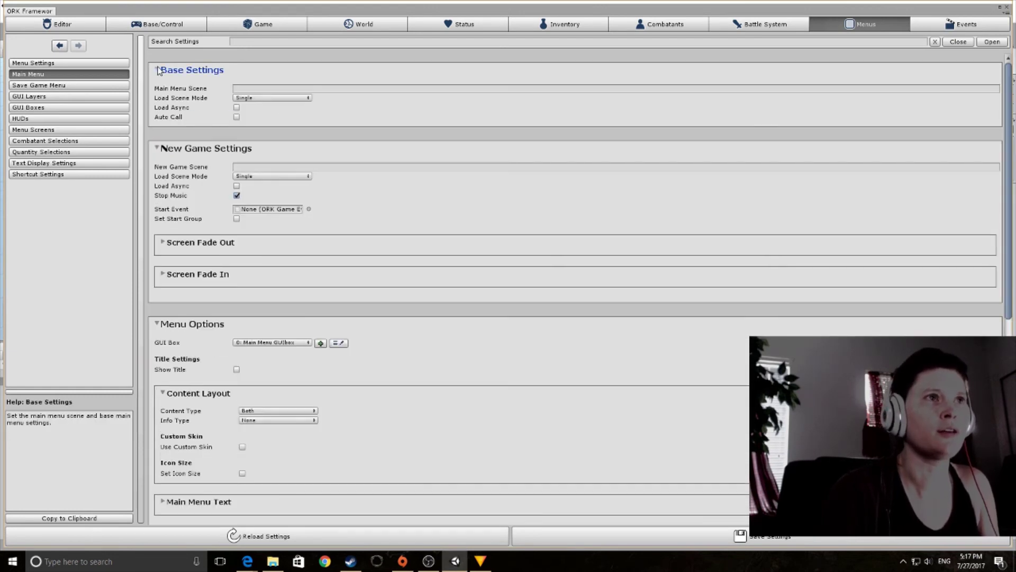
left_click(237, 195)
scroll(243, 416, "down", 6)
scroll(242, 416, "up", 5)
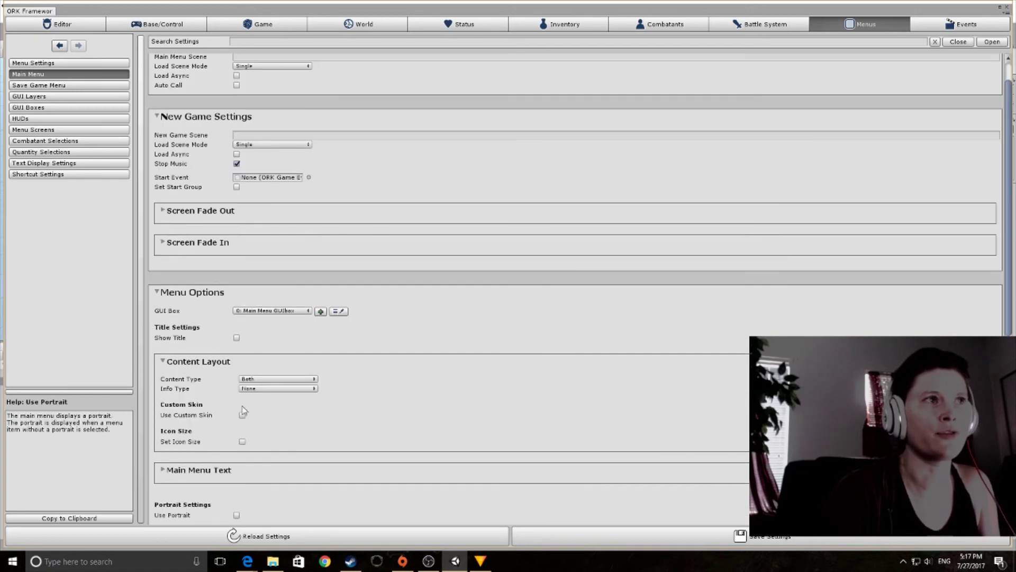
scroll(241, 358, "up", 1)
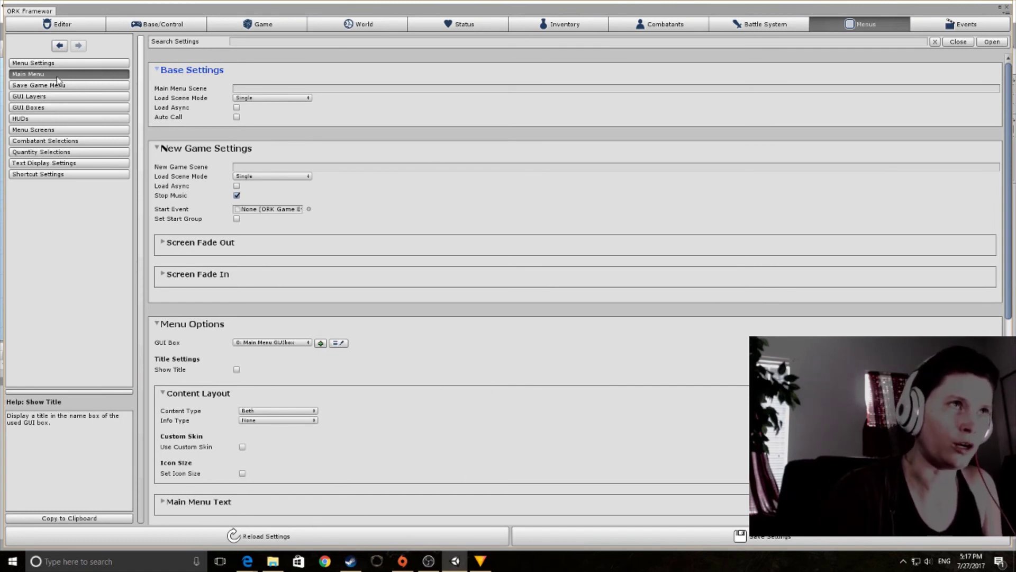
- Set the Main Menu Scene to "0 Main Menu" and check the name against the scenes in the project's Scenes folder
left_click(265, 88)
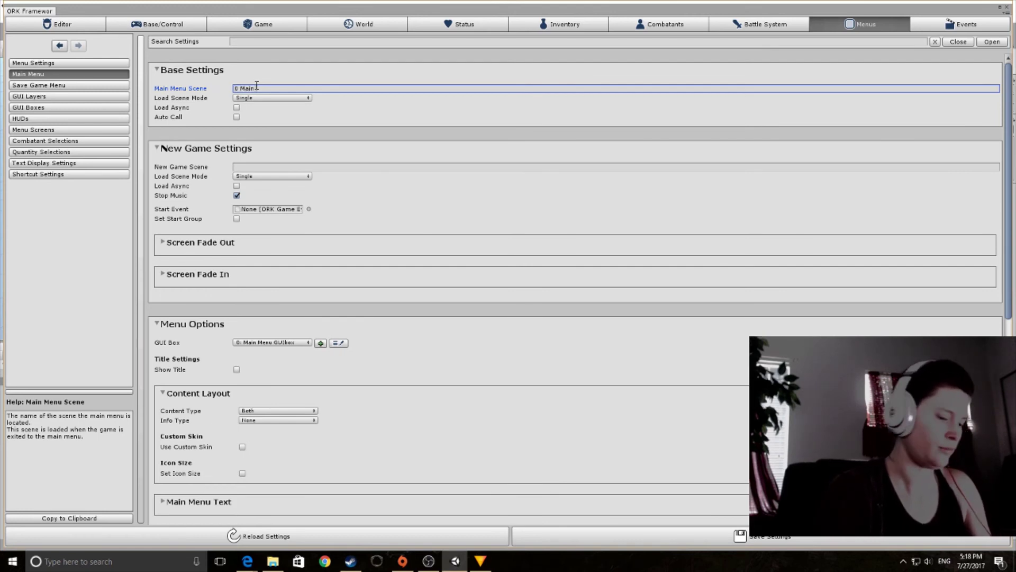
type("u")
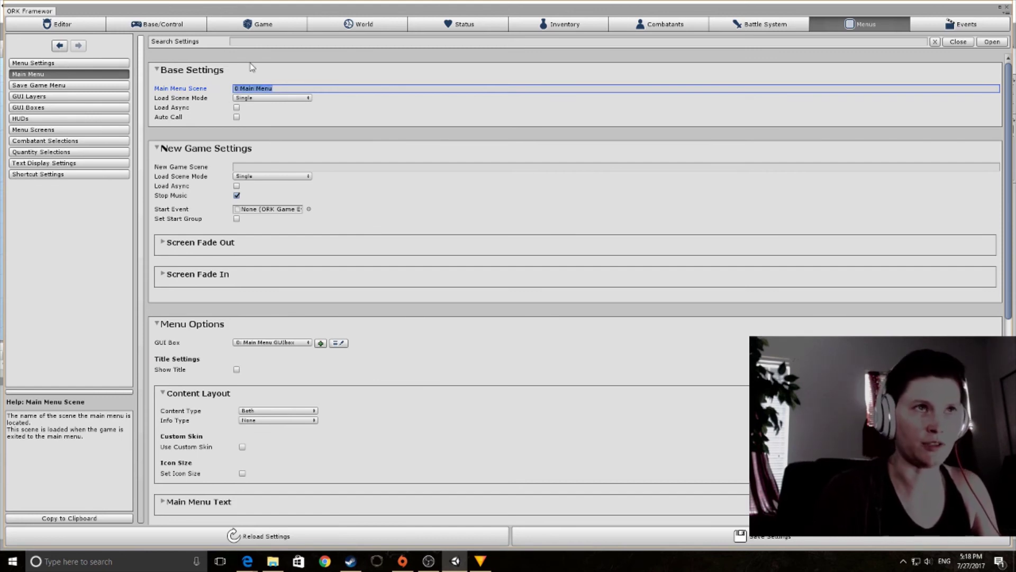
double_click(214, 12)
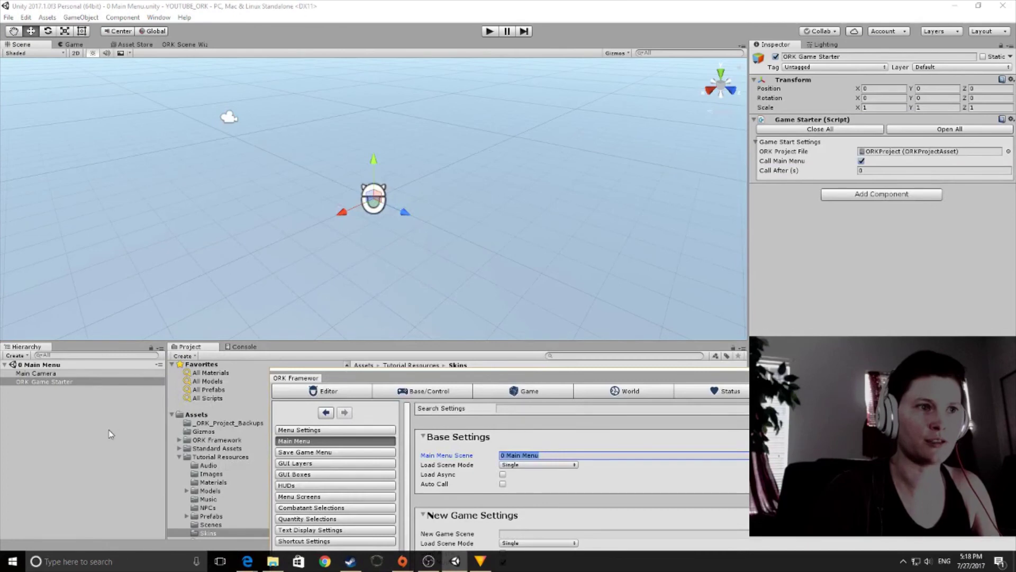
left_click_drag(349, 342, 349, 195)
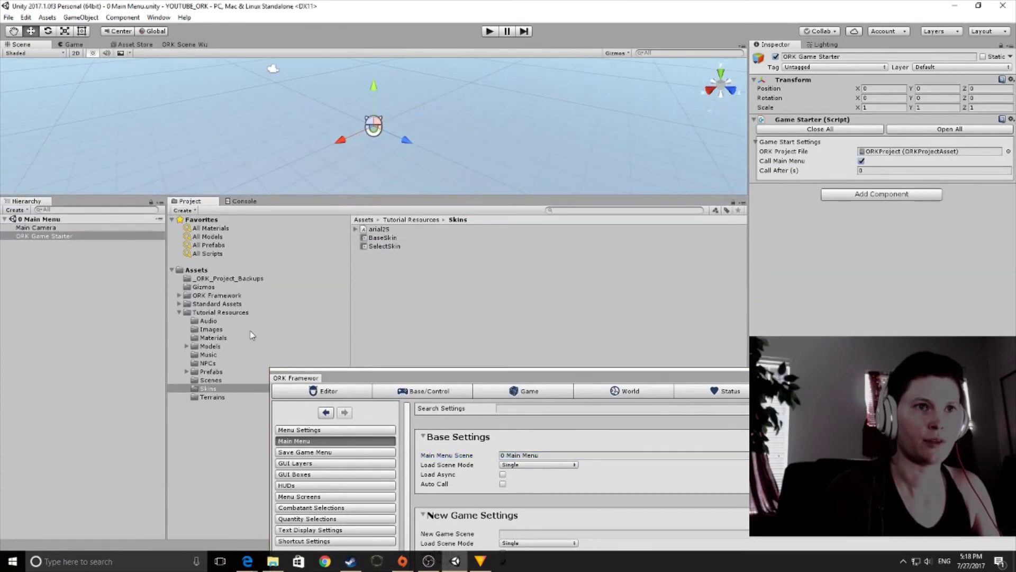
left_click(210, 380)
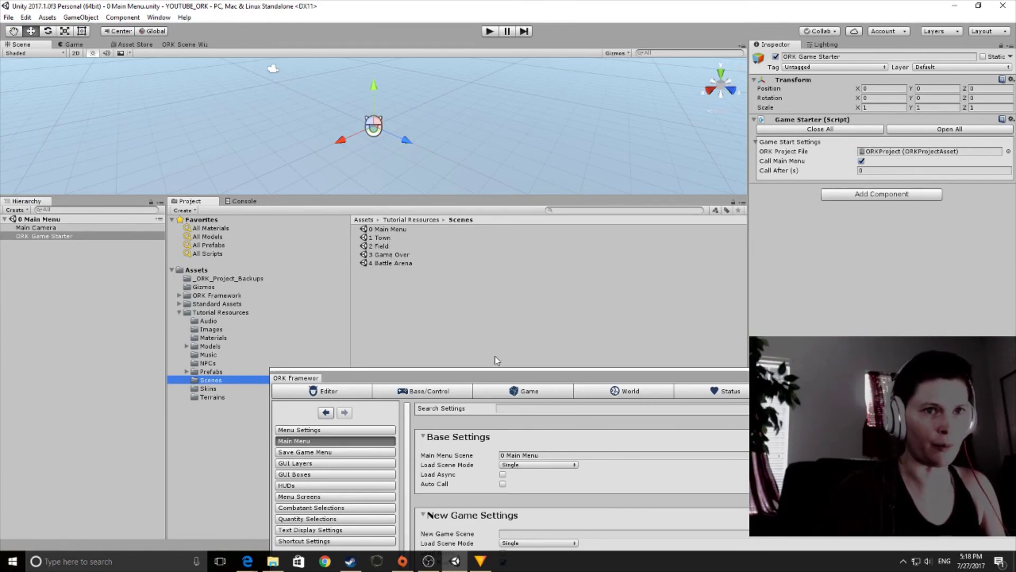
left_click_drag(497, 380, 244, 1)
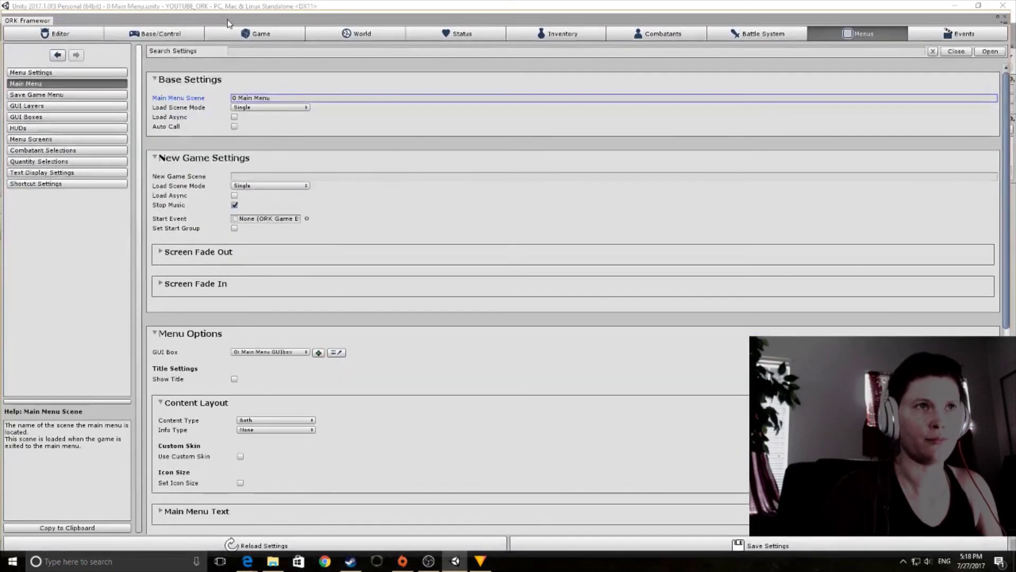
- Enable Auto Call in the Base Settings and set the New Game Scene to "1 Town"
left_click(234, 126)
scroll(286, 152, "down", 1)
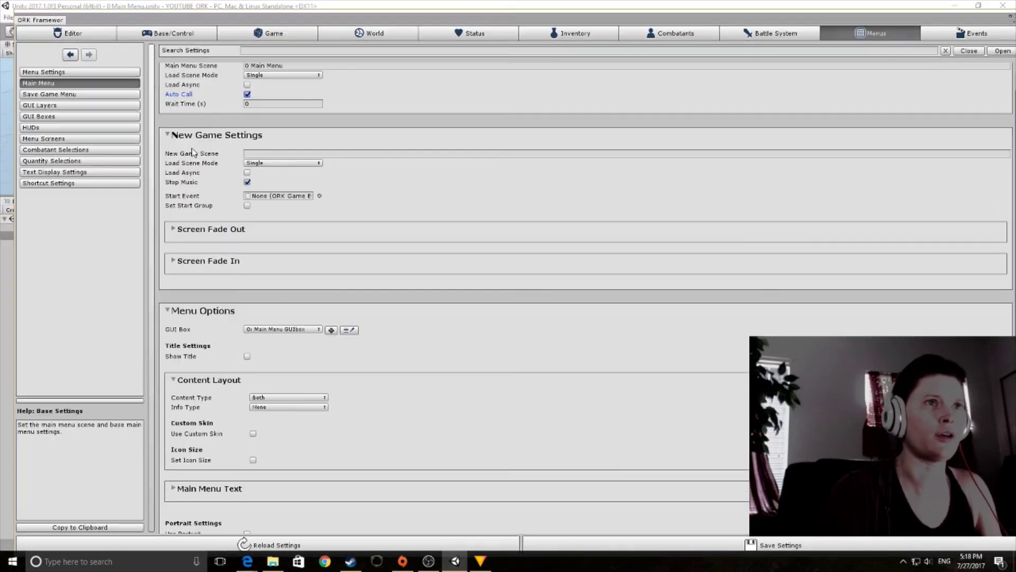
left_click(284, 152)
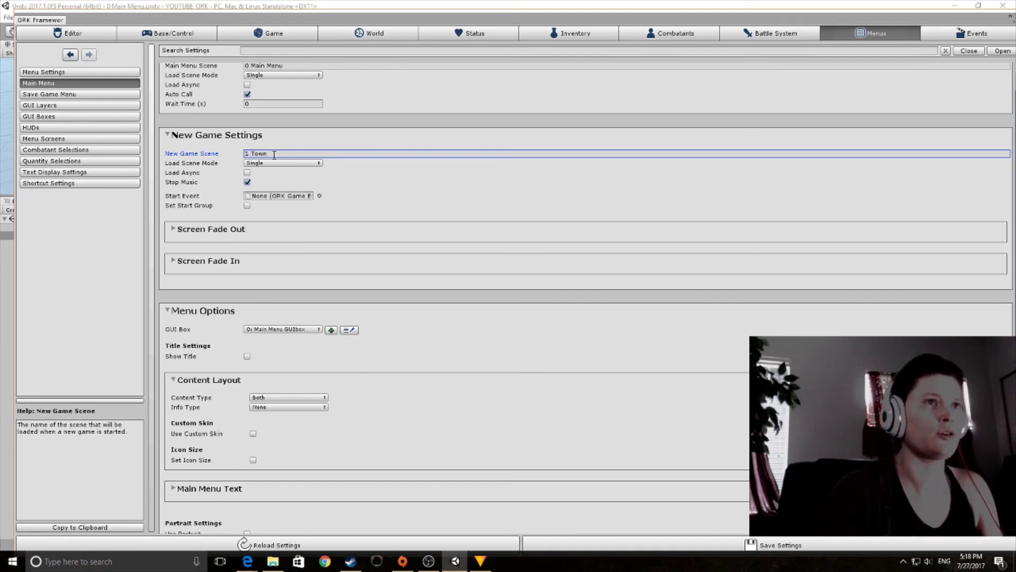
- Compare the New Game Scene name with the 1 Town scene in the project's Scenes folder
double_click(408, 20)
left_click_drag(471, 362, 442, 305)
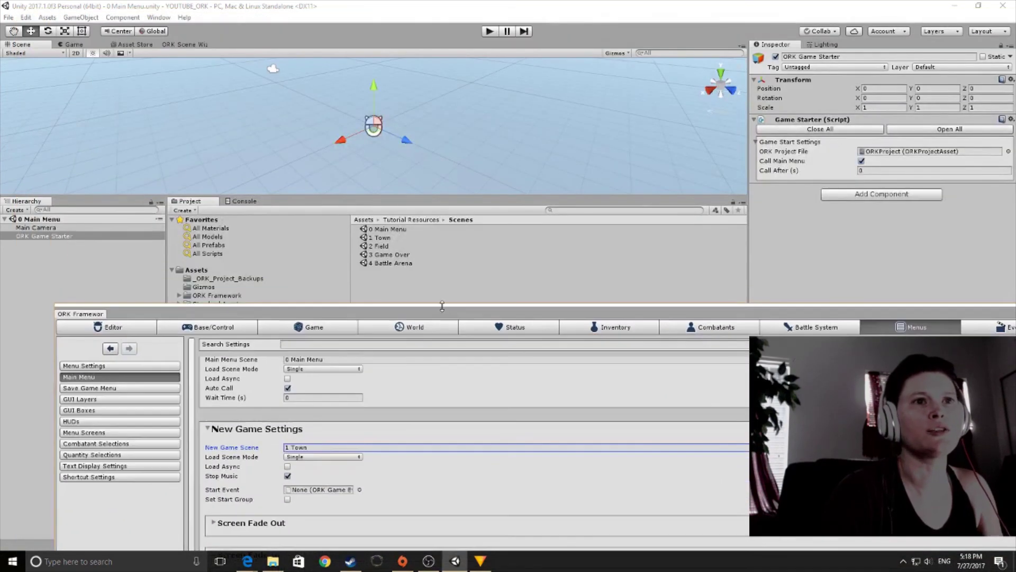
left_click(389, 229)
left_click(386, 236)
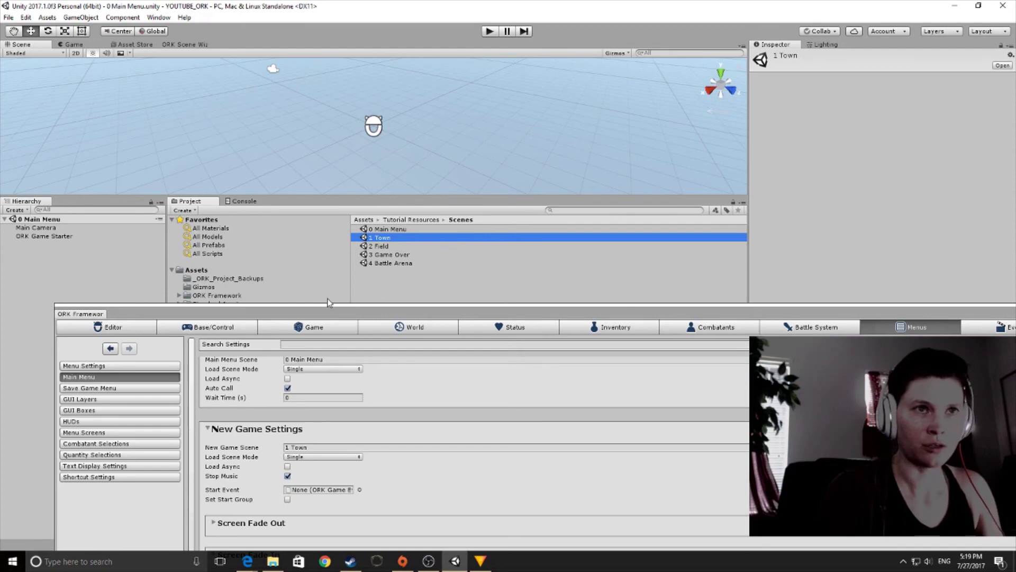
left_click_drag(392, 315, 334, 17)
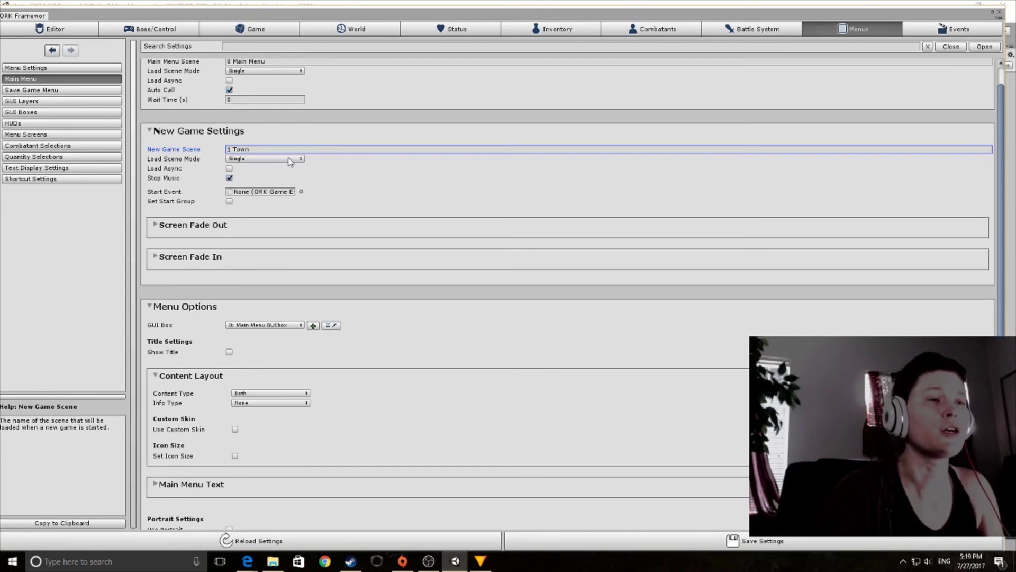
- Choose Main Menu GUIbox as the GUI Box in Menu Options, and collapse the Base Settings and New Game Settings sections
scroll(317, 254, "up", 2)
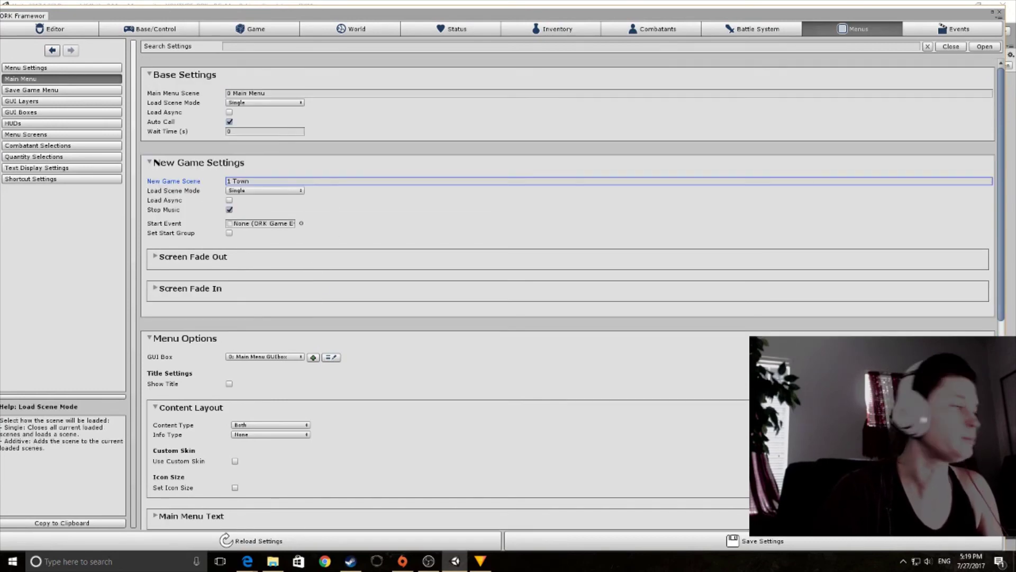
scroll(278, 233, "down", 2)
scroll(278, 233, "down", 2)
left_click(263, 261)
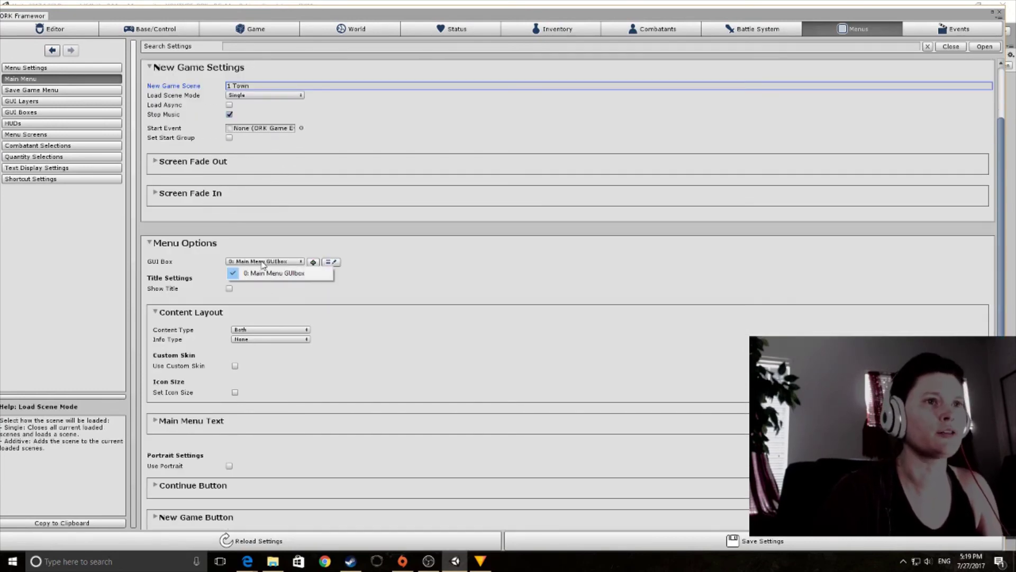
left_click(273, 274)
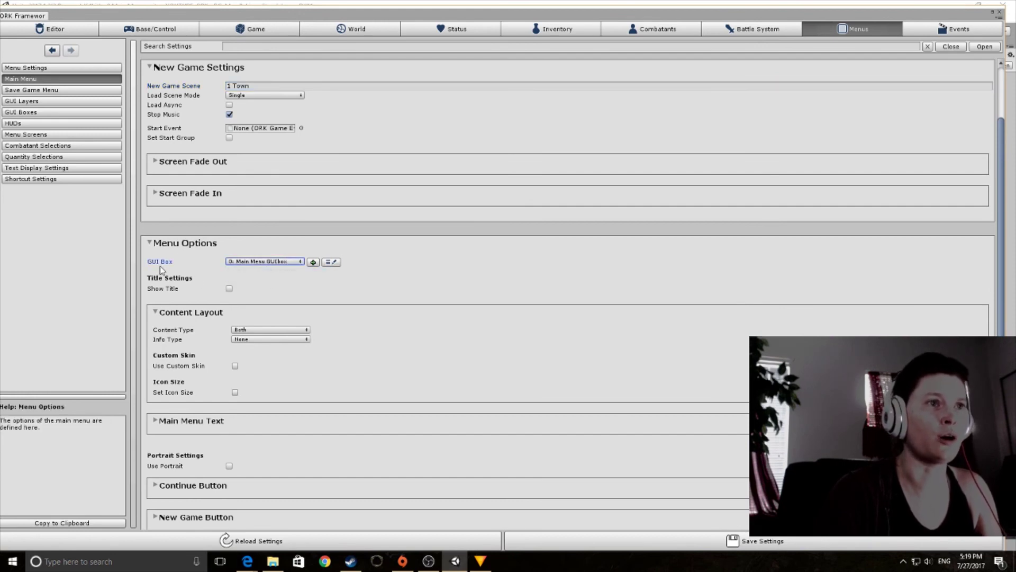
left_click(201, 271)
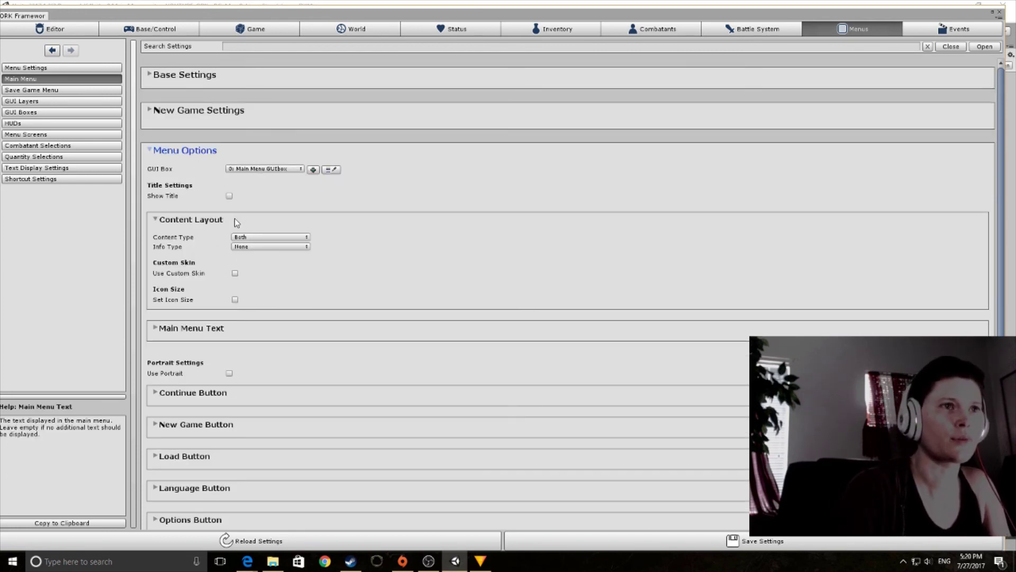
- Look over the Content Layout, Main Menu Text and Portrait Settings within Menu Options
scroll(254, 194, "down", 3)
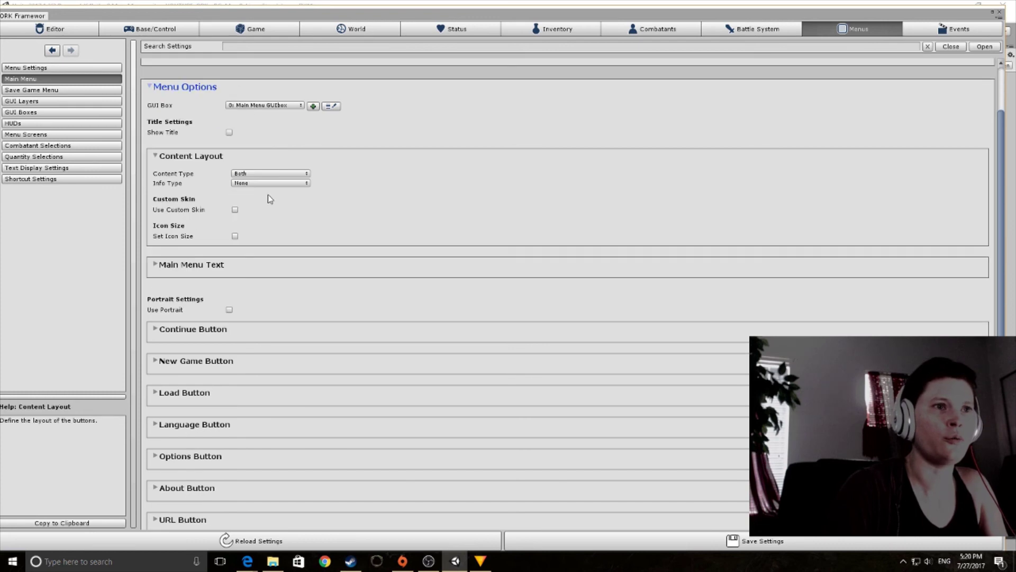
left_click(155, 265)
left_click(155, 264)
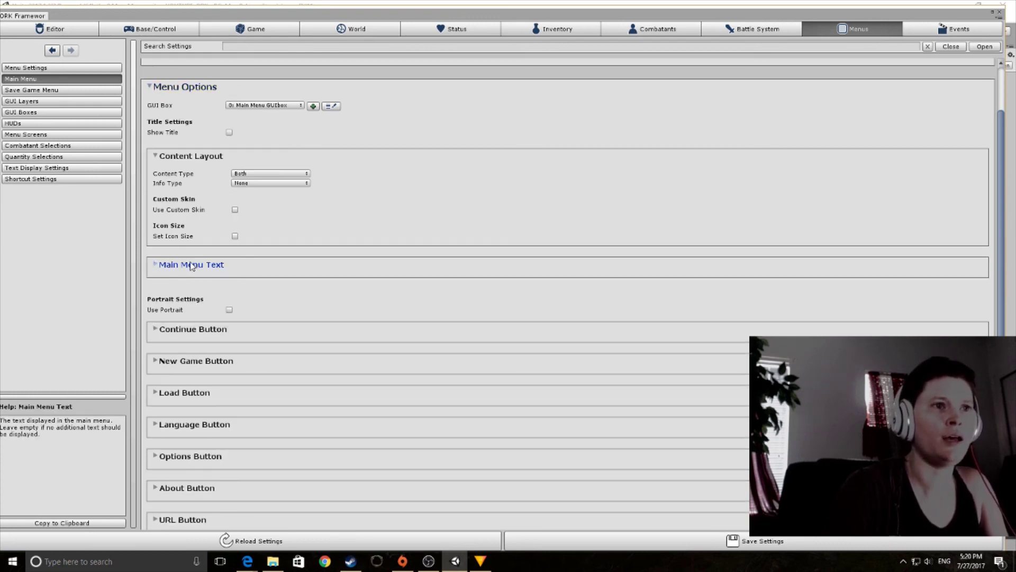
scroll(172, 286, "down", 2)
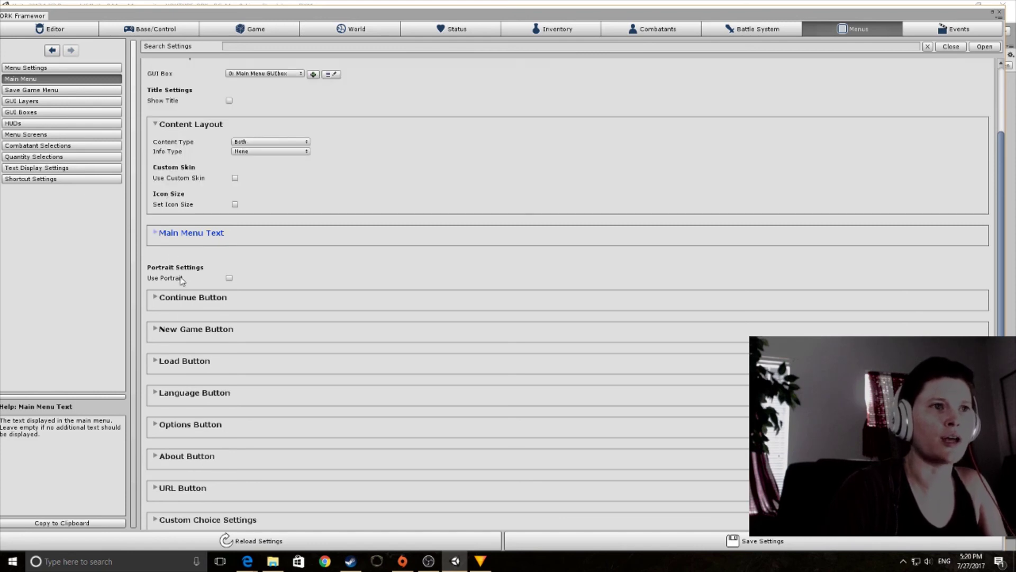
scroll(203, 282, "down", 2)
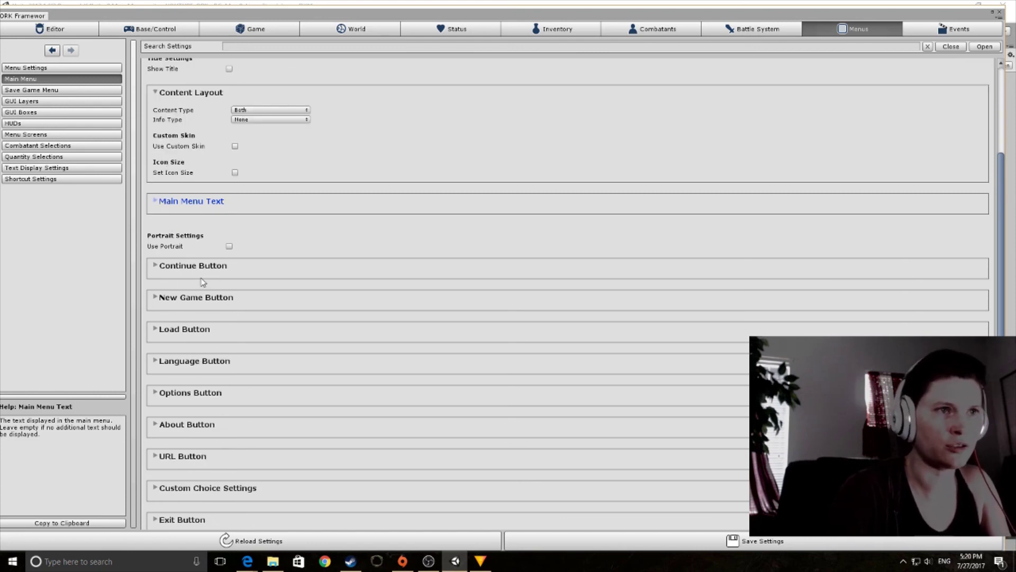
- Expand the New Game Button's English settings and try replacing the button's name
left_click(157, 297)
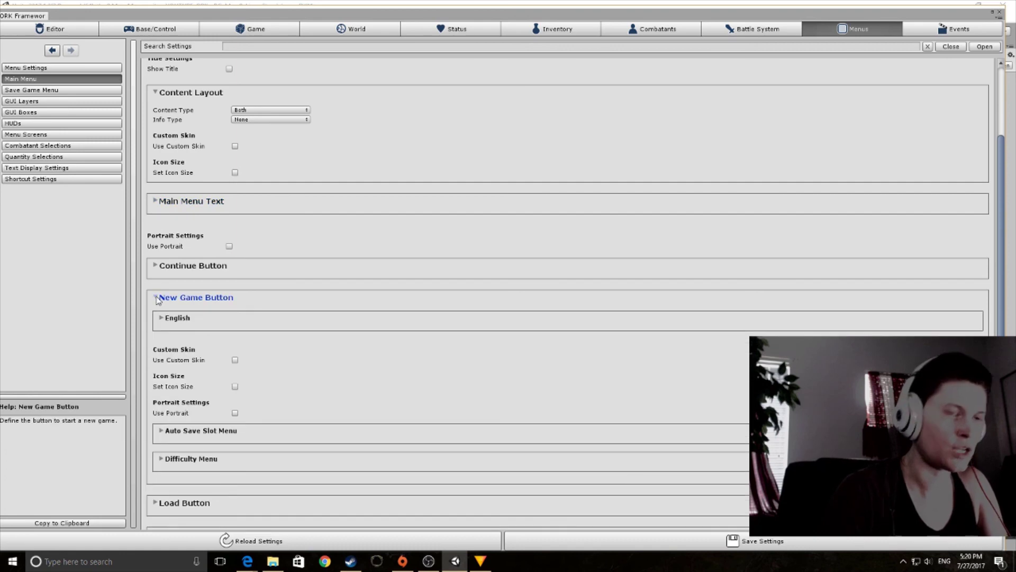
left_click(162, 318)
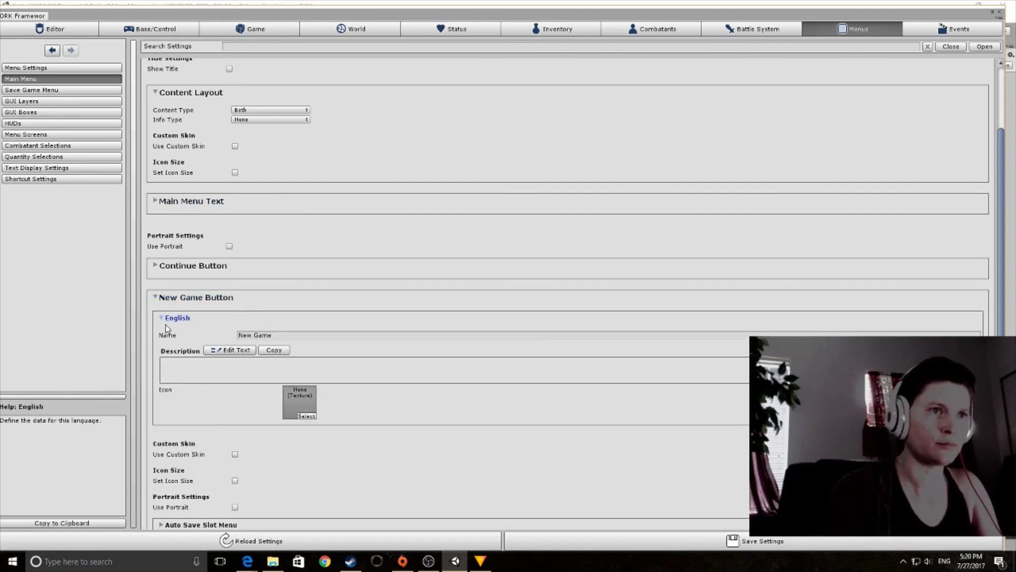
left_click(301, 334)
left_click(273, 336)
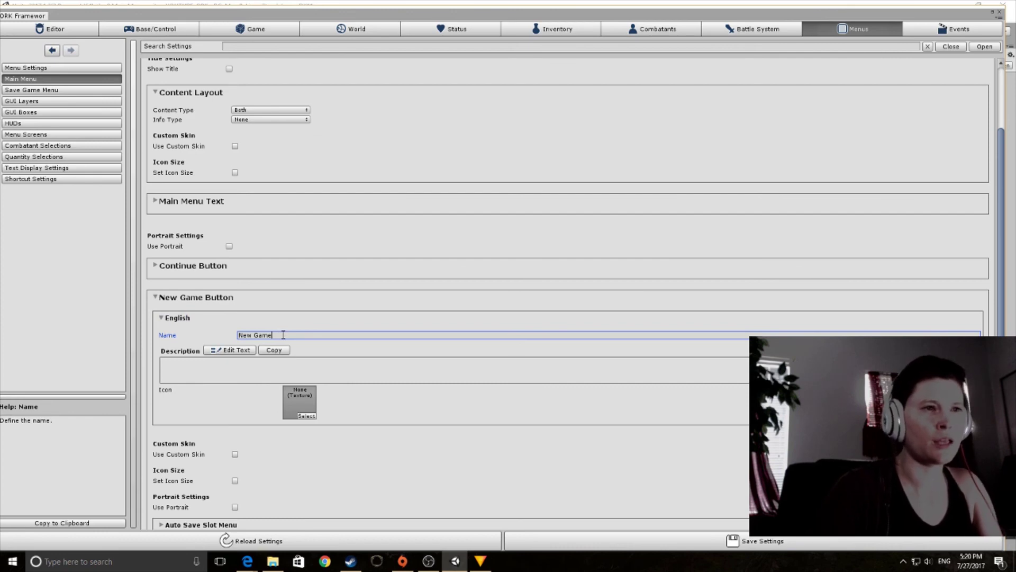
left_click_drag(276, 336, 239, 336)
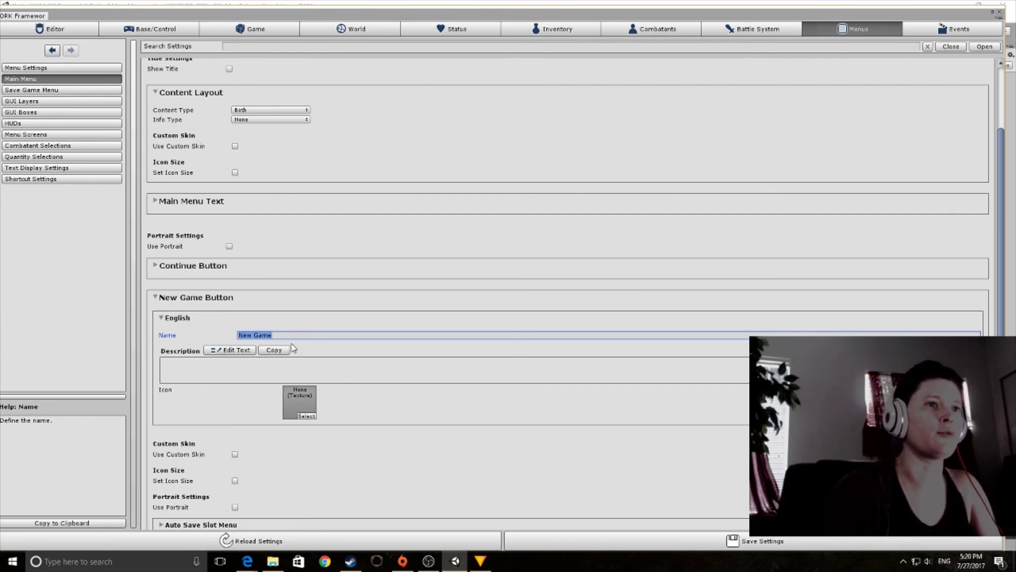
left_click(274, 335)
left_click_drag(264, 340, 231, 339)
type("ST")
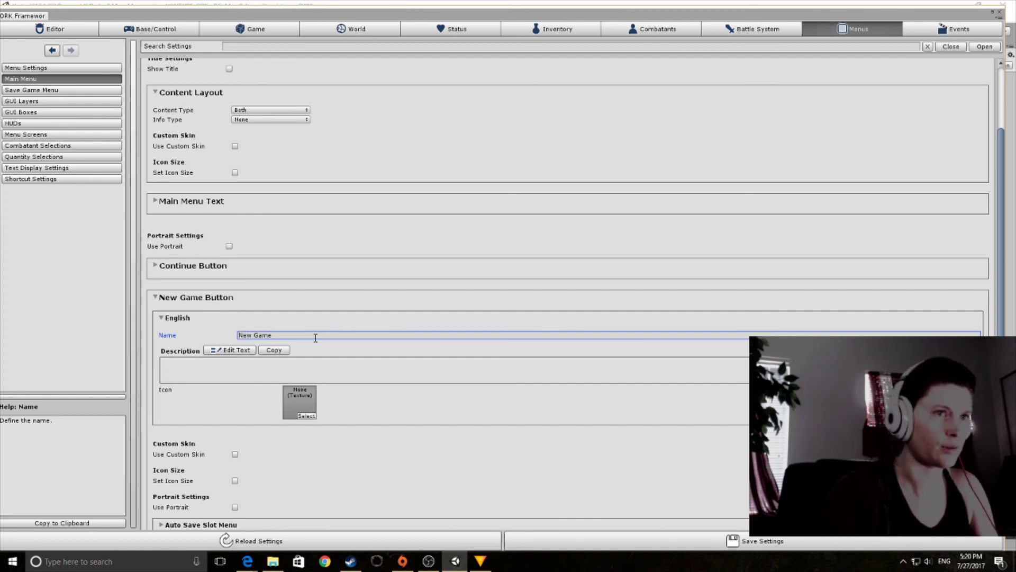
- Expand the Load Button and its English settings, and examine its display options and name
scroll(376, 270, "down", 6)
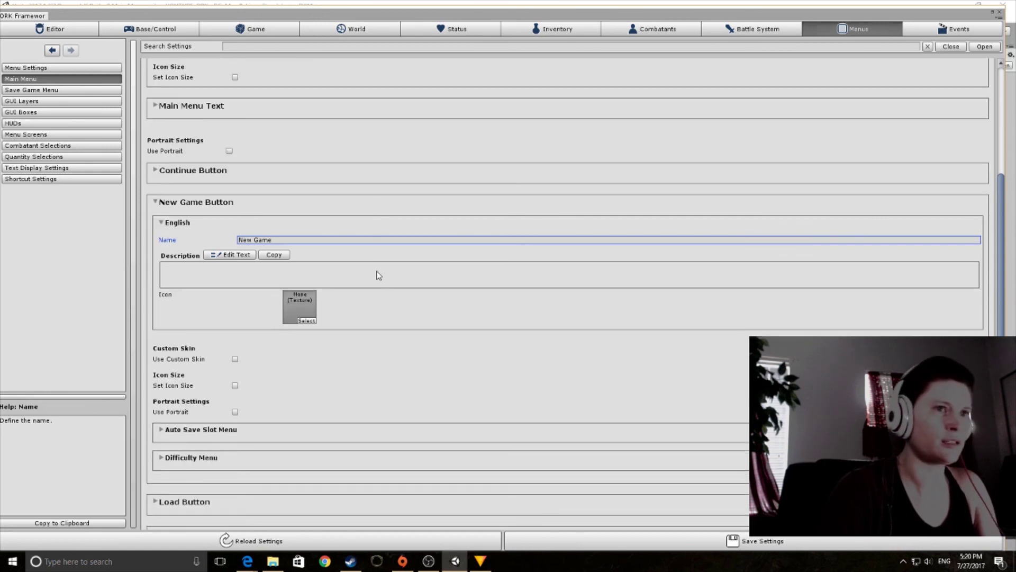
scroll(169, 350, "down", 2)
left_click(170, 344)
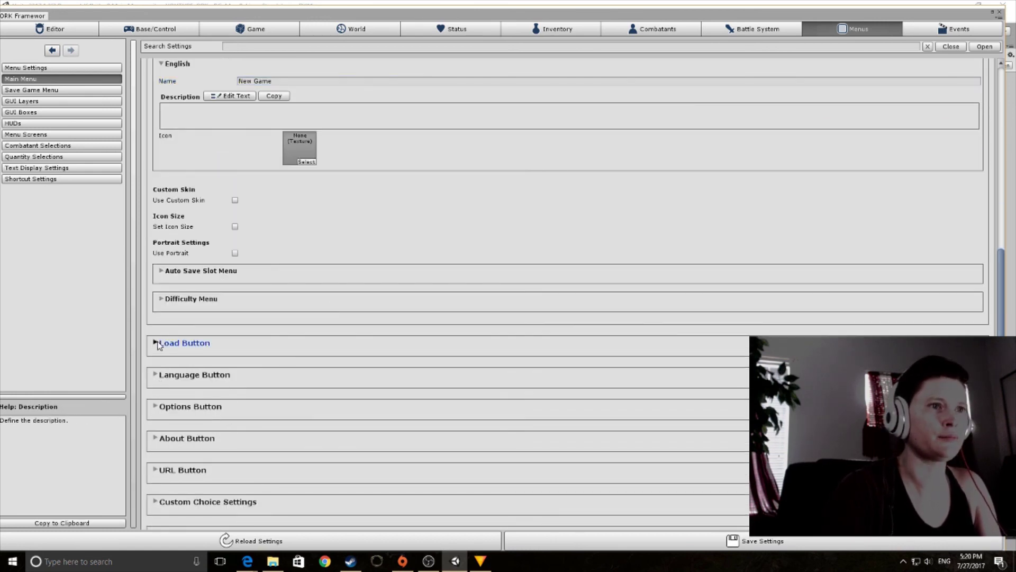
left_click(166, 399)
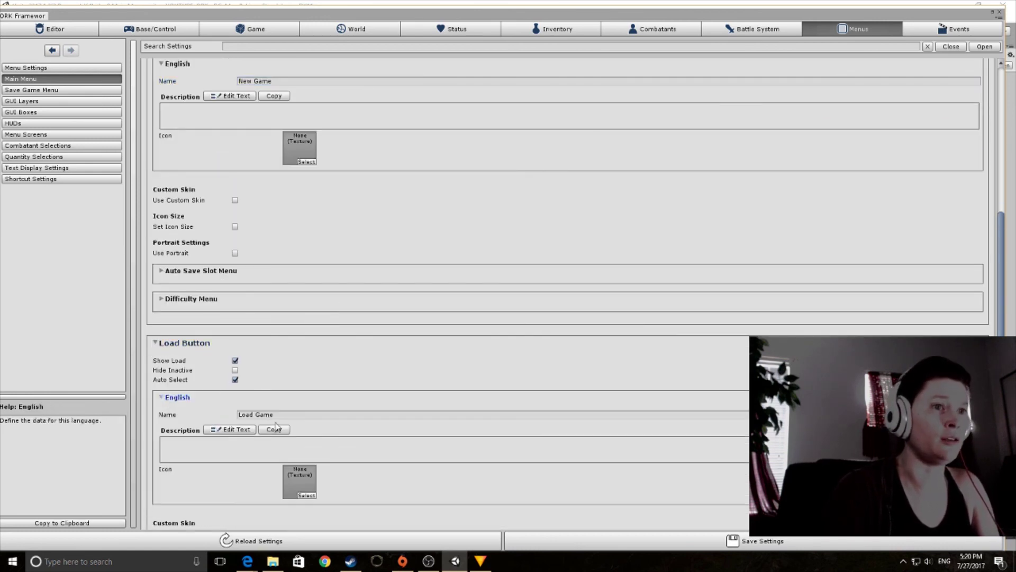
scroll(273, 415, "down", 3)
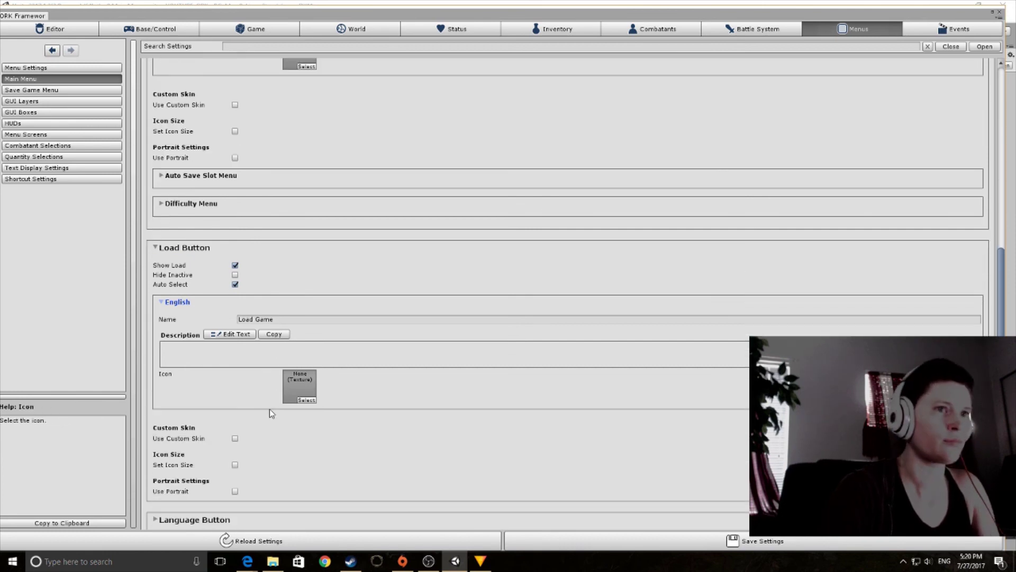
scroll(267, 390, "down", 3)
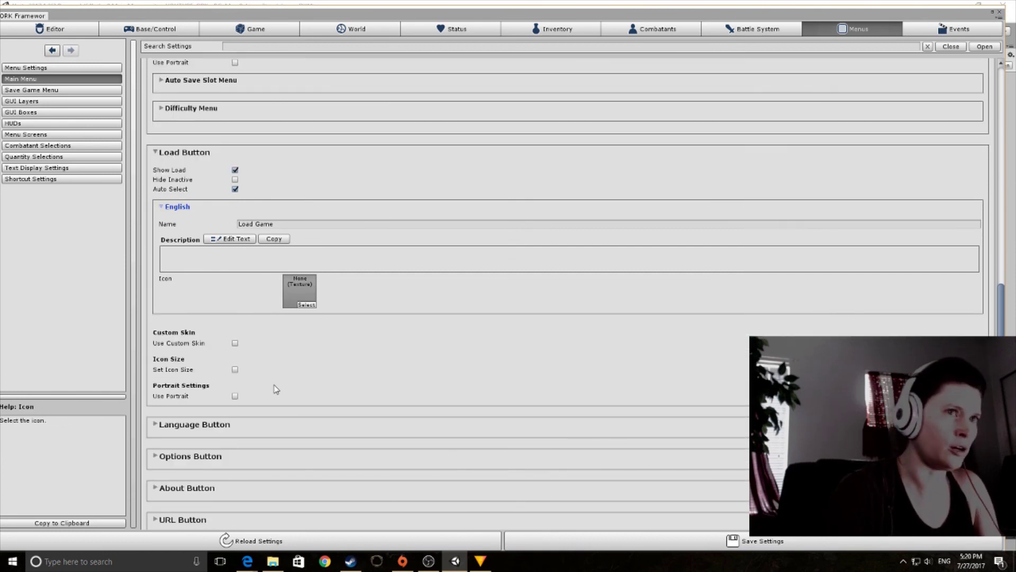
- Expand the Language, About and Exit Button sections and examine whether each button is set to show
scroll(250, 400, "down", 3)
left_click(157, 330)
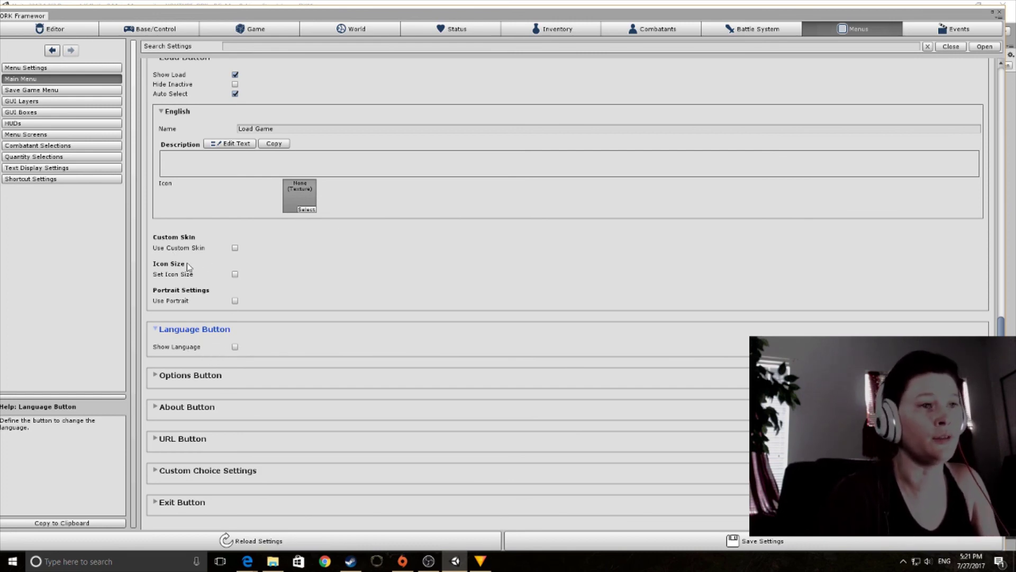
left_click(185, 406)
scroll(176, 311, "down", 3)
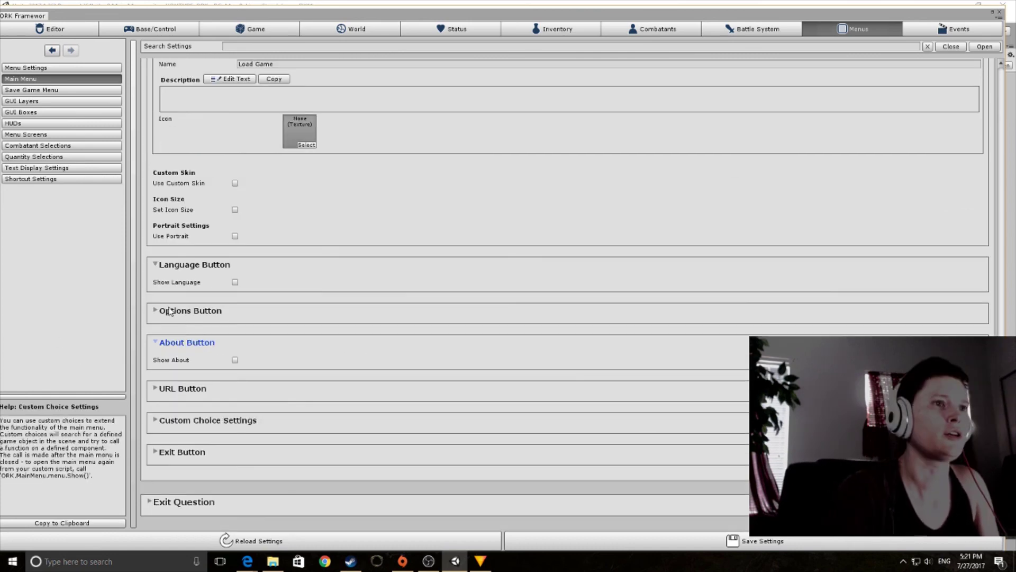
left_click(158, 452)
scroll(265, 410, "down", 6)
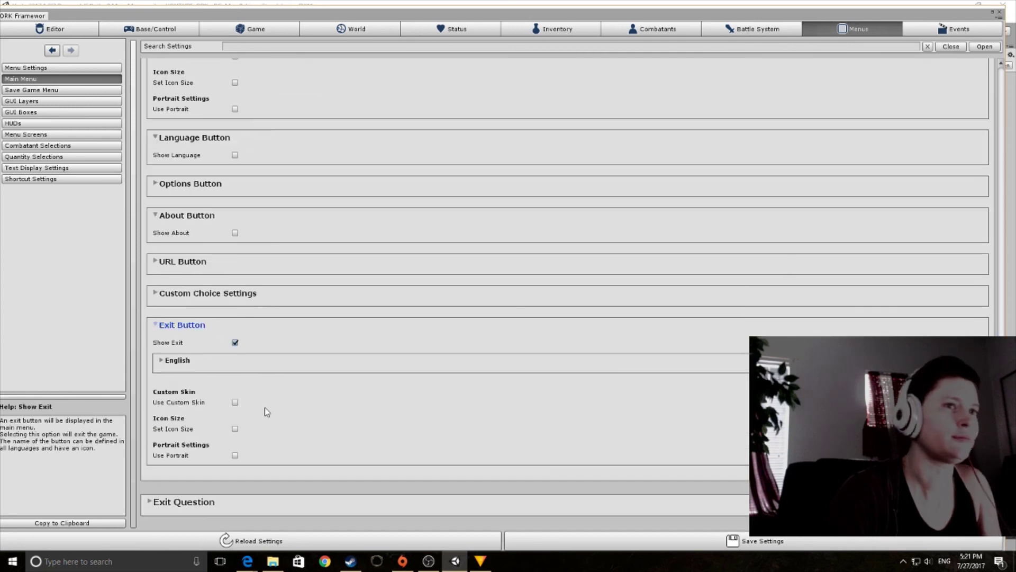
- Save the ORK settings, return the maximized editor to the docked Unity layout and show the Scene view
left_click(726, 541)
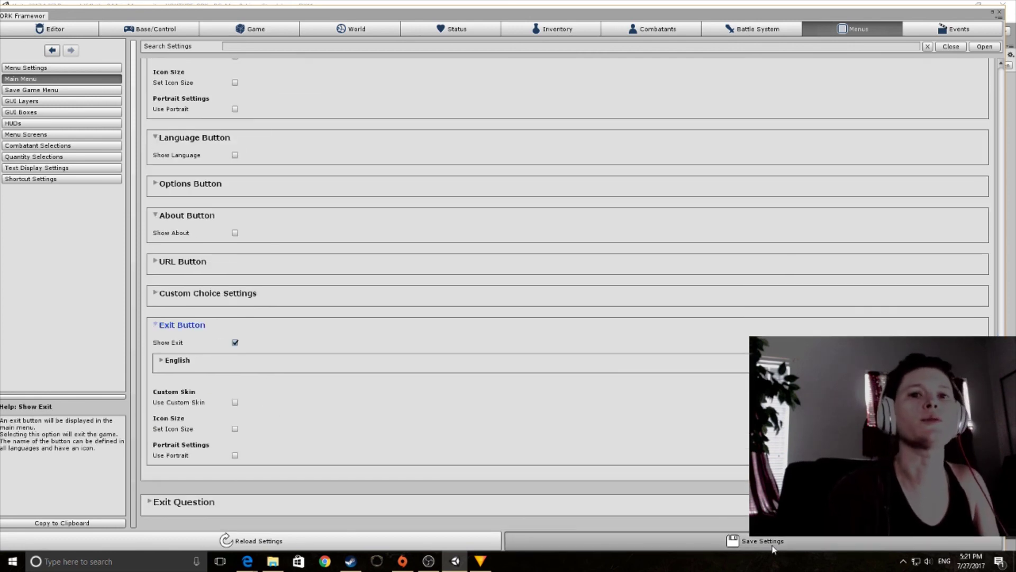
left_click(696, 535)
double_click(209, 18)
left_click_drag(159, 130, 164, 49)
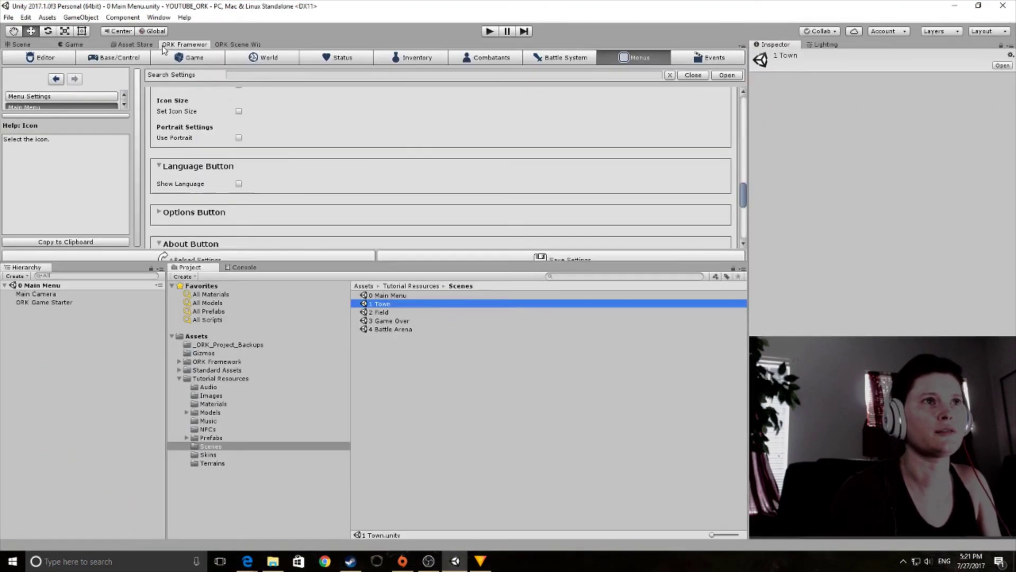
left_click(28, 45)
- Play-test the main menu by starting a new game, and stop play mode after checking the loaded scene
left_click(490, 32)
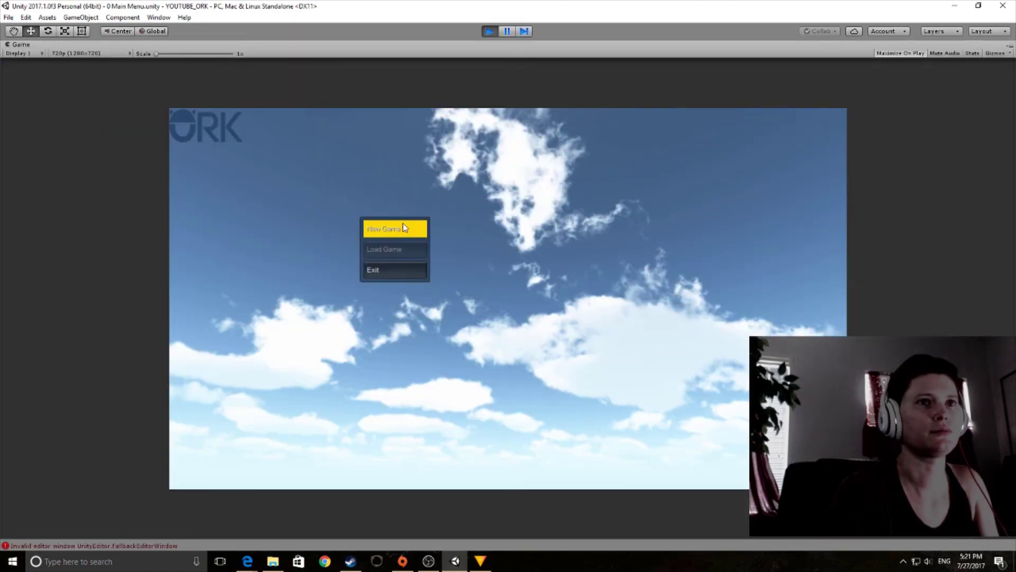
left_click(402, 225)
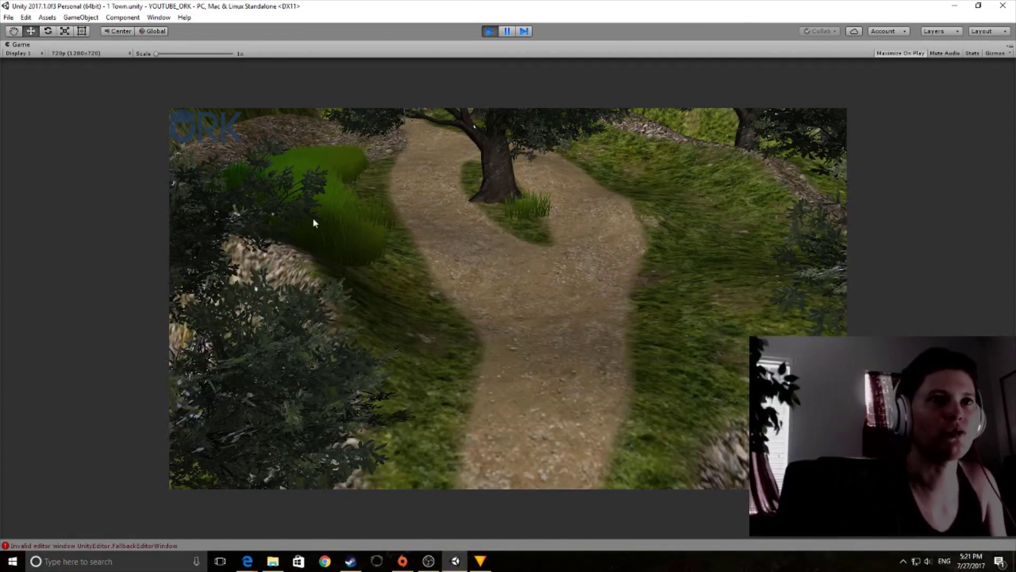
left_click(490, 30)
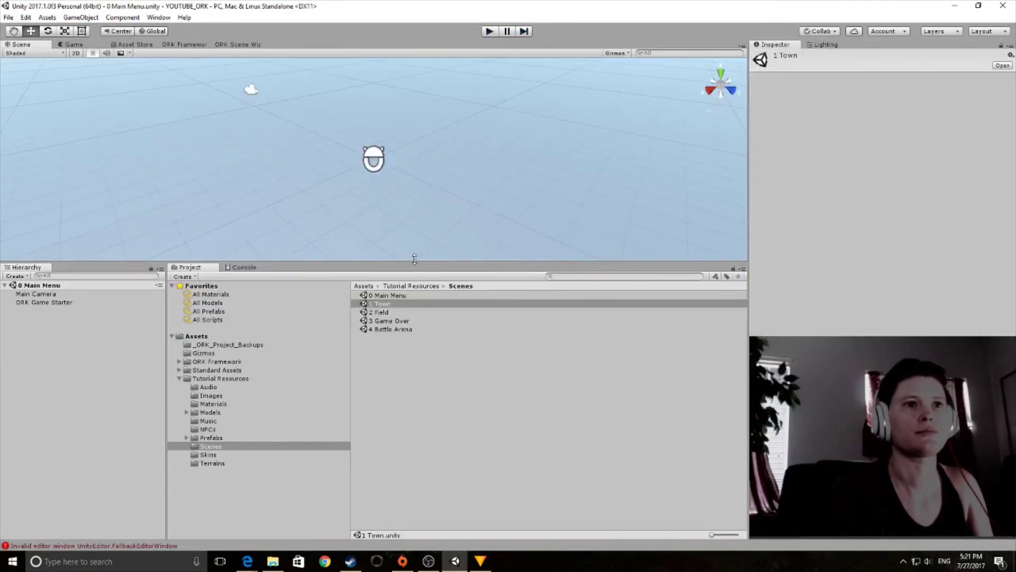
- Enlarge the Scene view and clear the Console's messages, returning to the Project files
left_click_drag(416, 263, 426, 310)
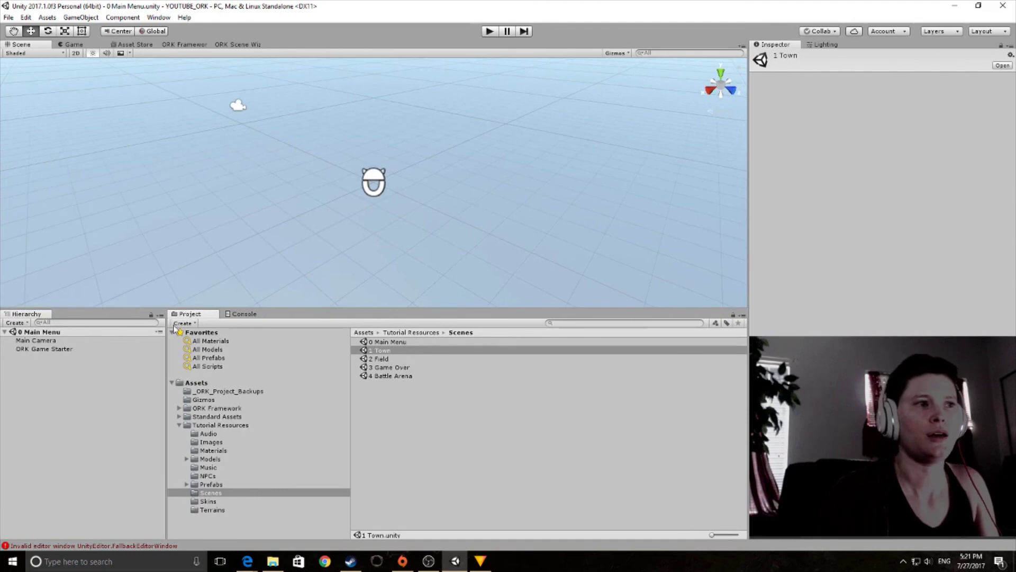
left_click(237, 316)
left_click(183, 315)
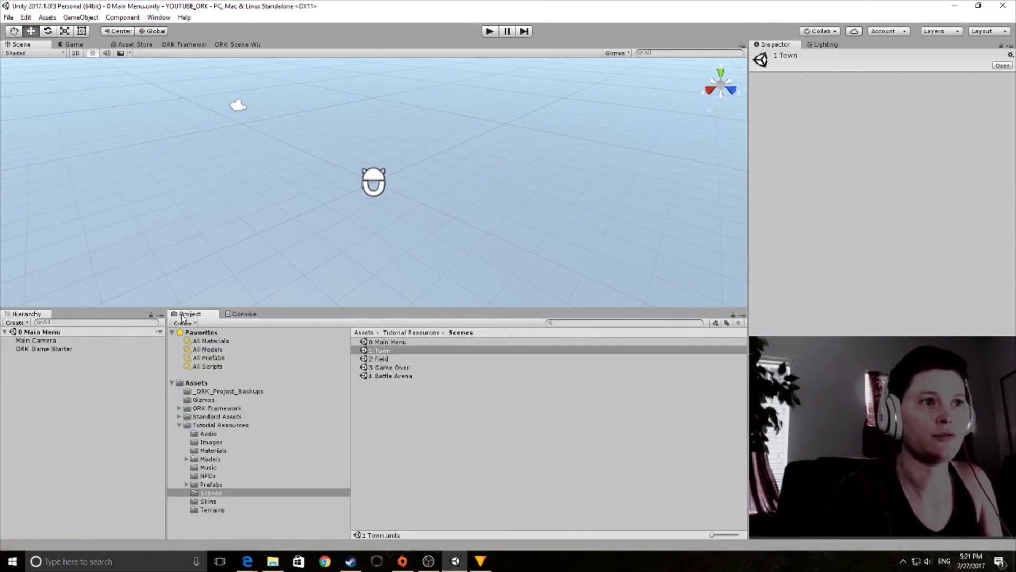